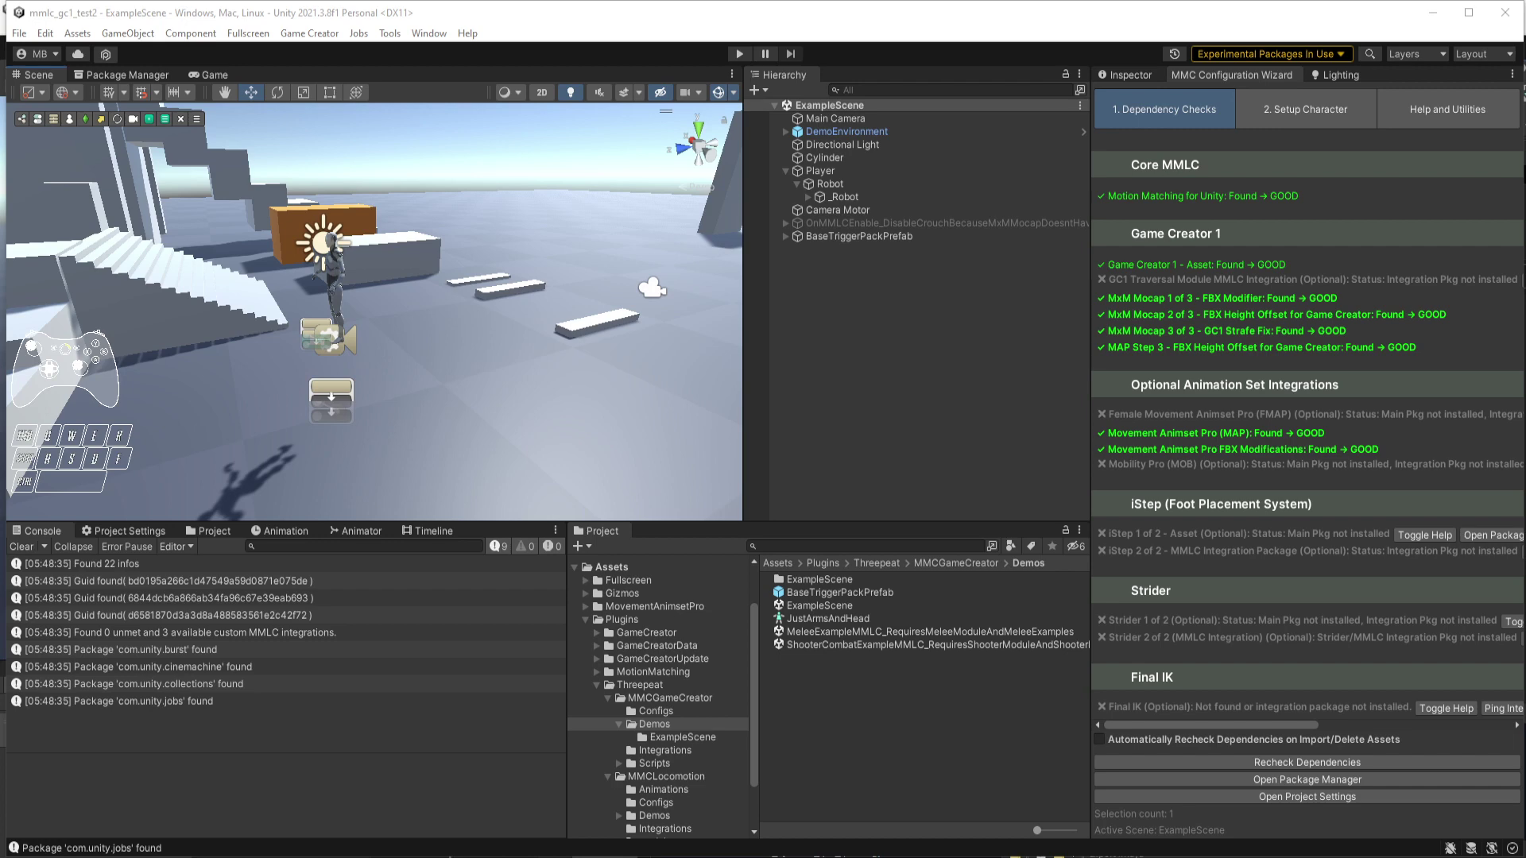
Import the Traversal (Game Creator 1) asset package into the project
click(125, 75)
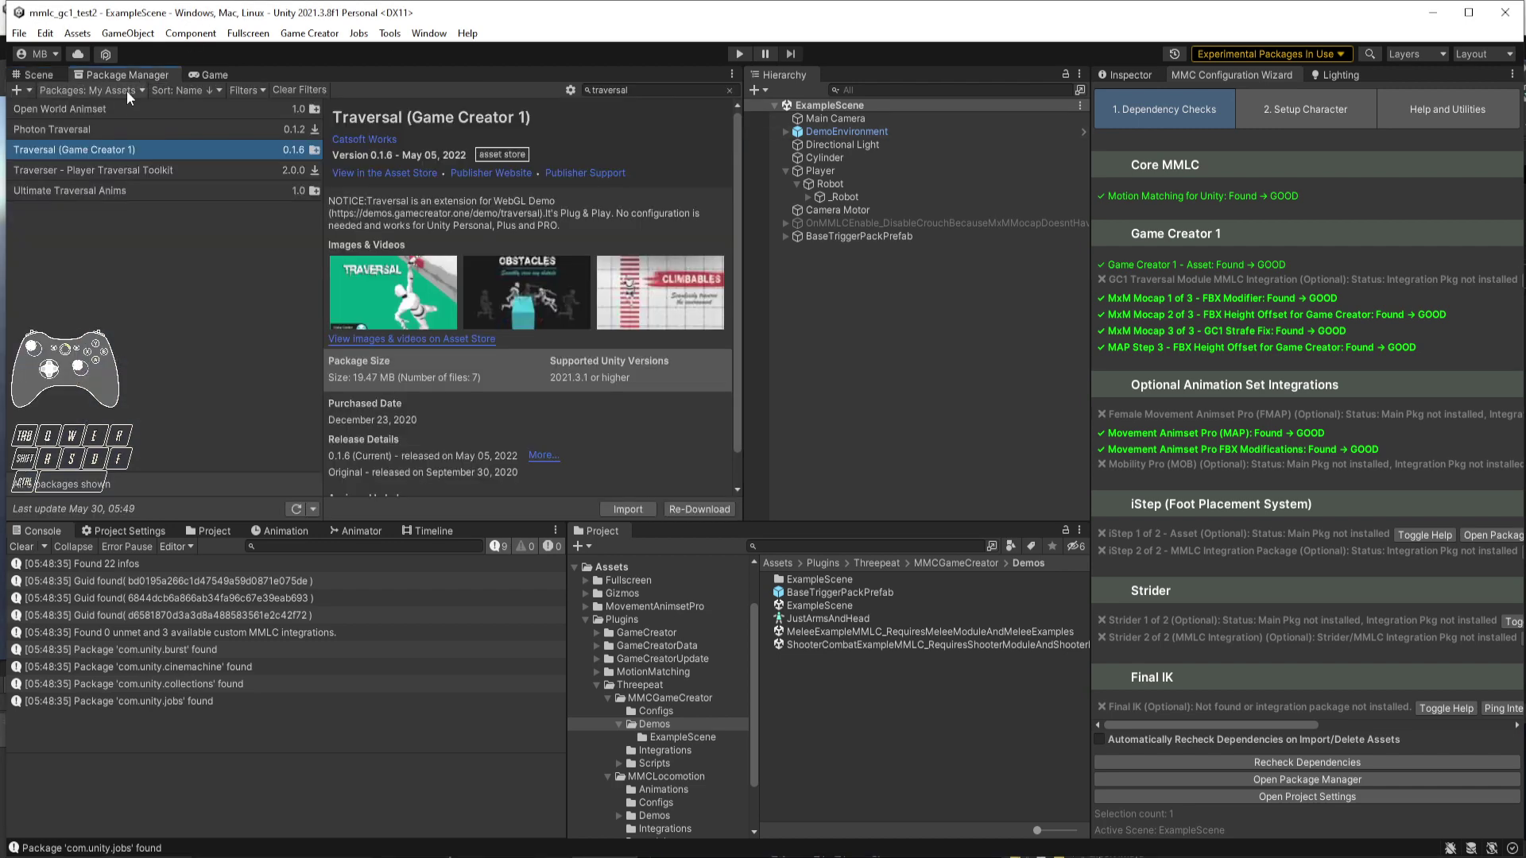
click(628, 509)
click(807, 619)
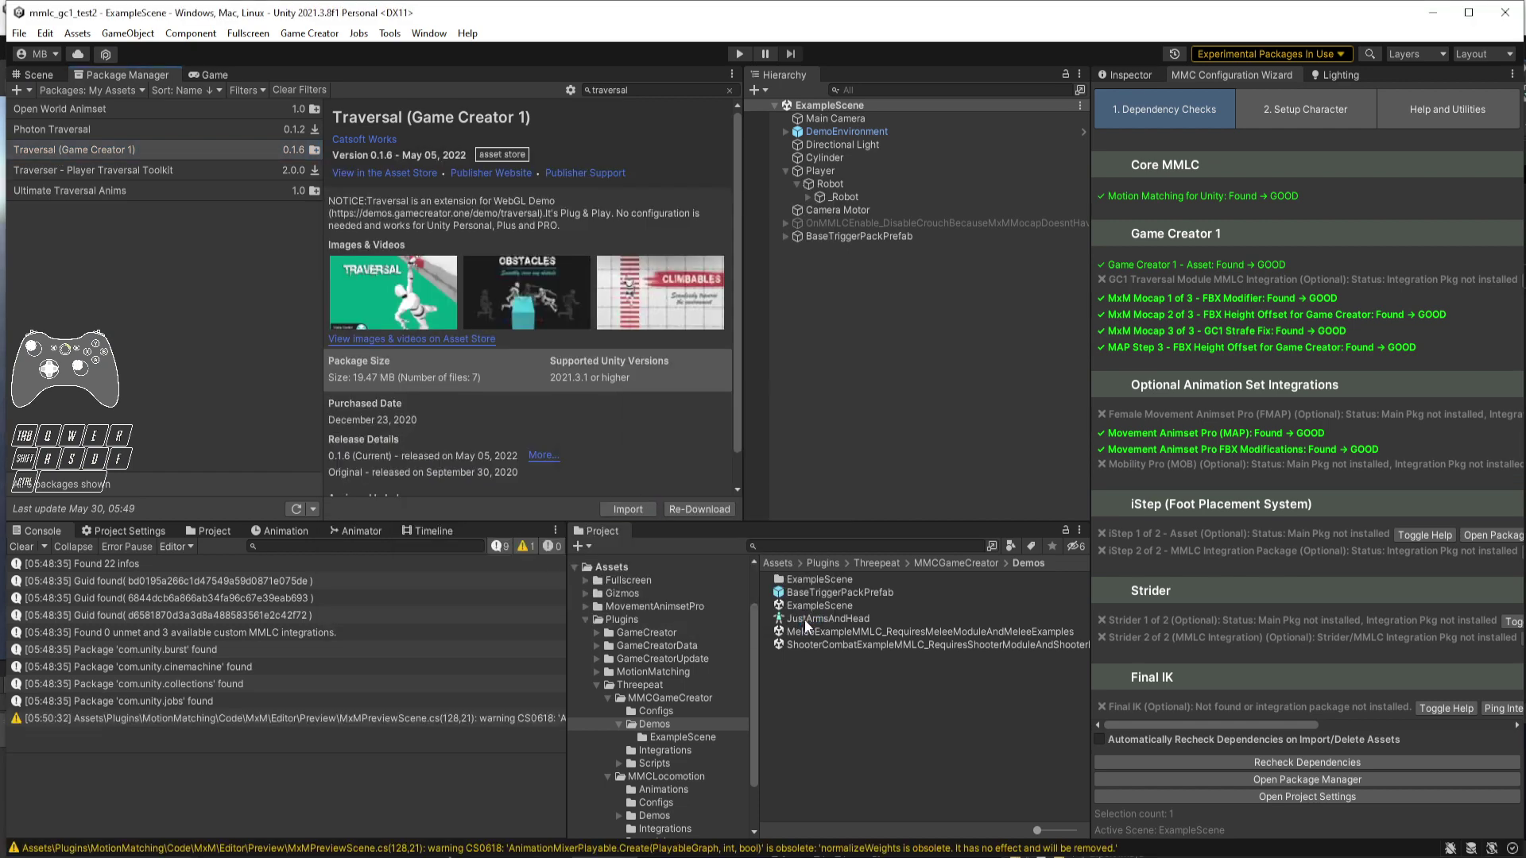
Enable the Traversal module in Game Creator's Module Manager and import all of its files
click(308, 36)
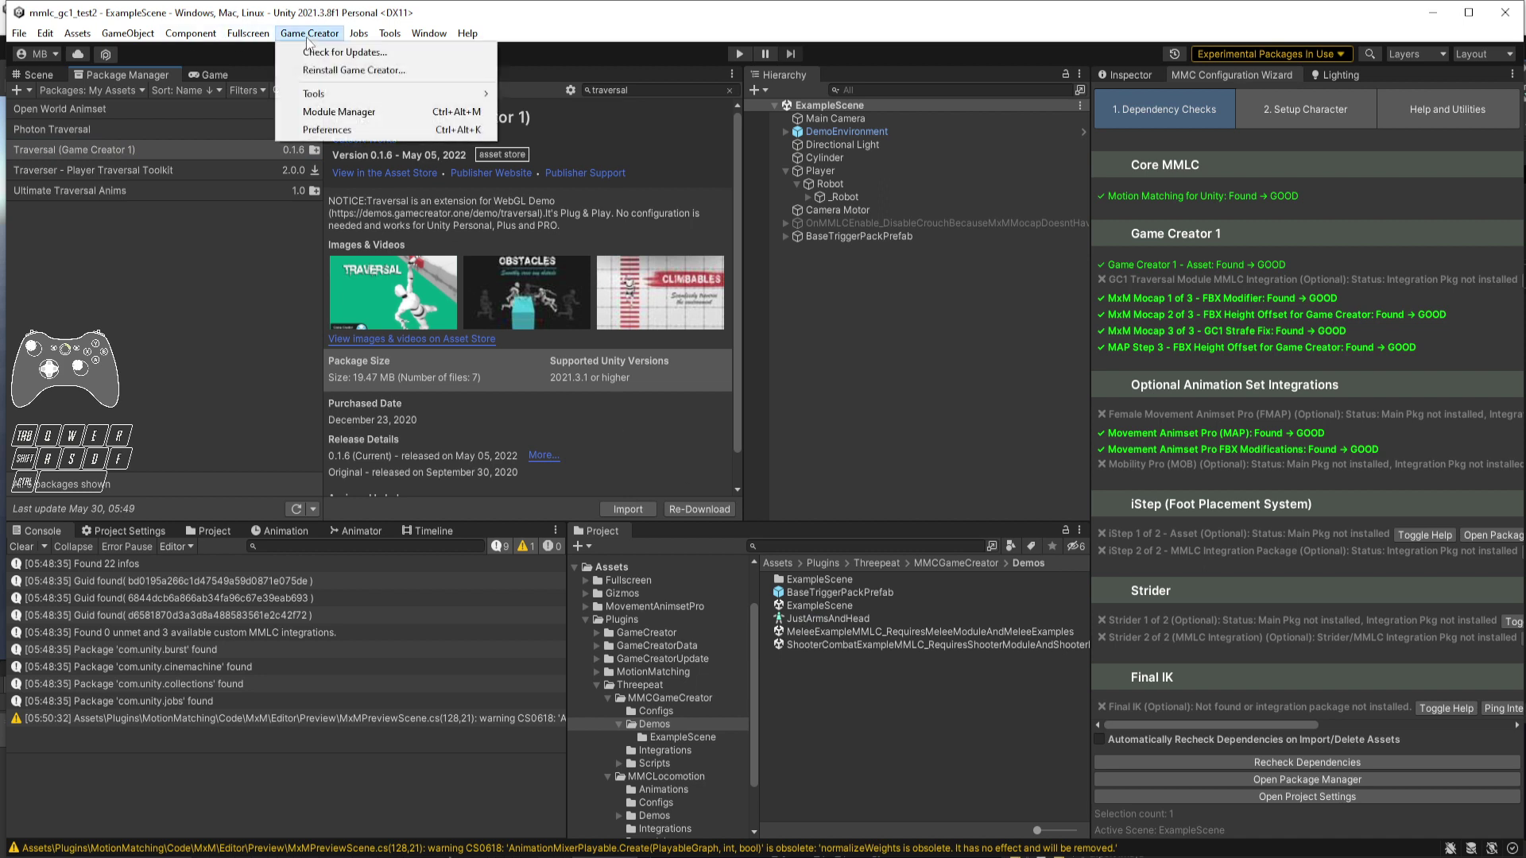
click(333, 116)
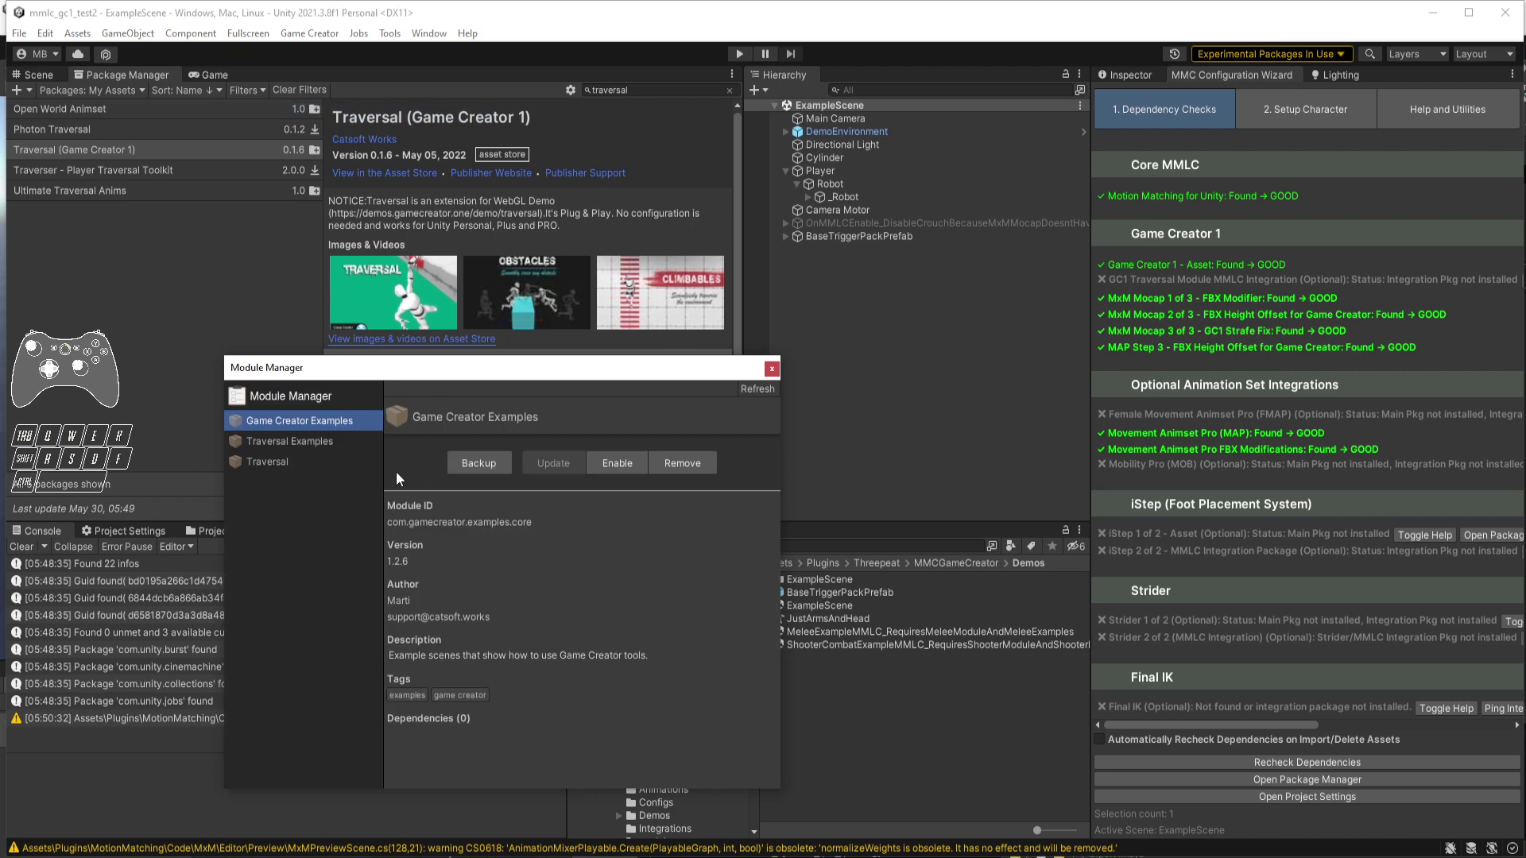
click(269, 462)
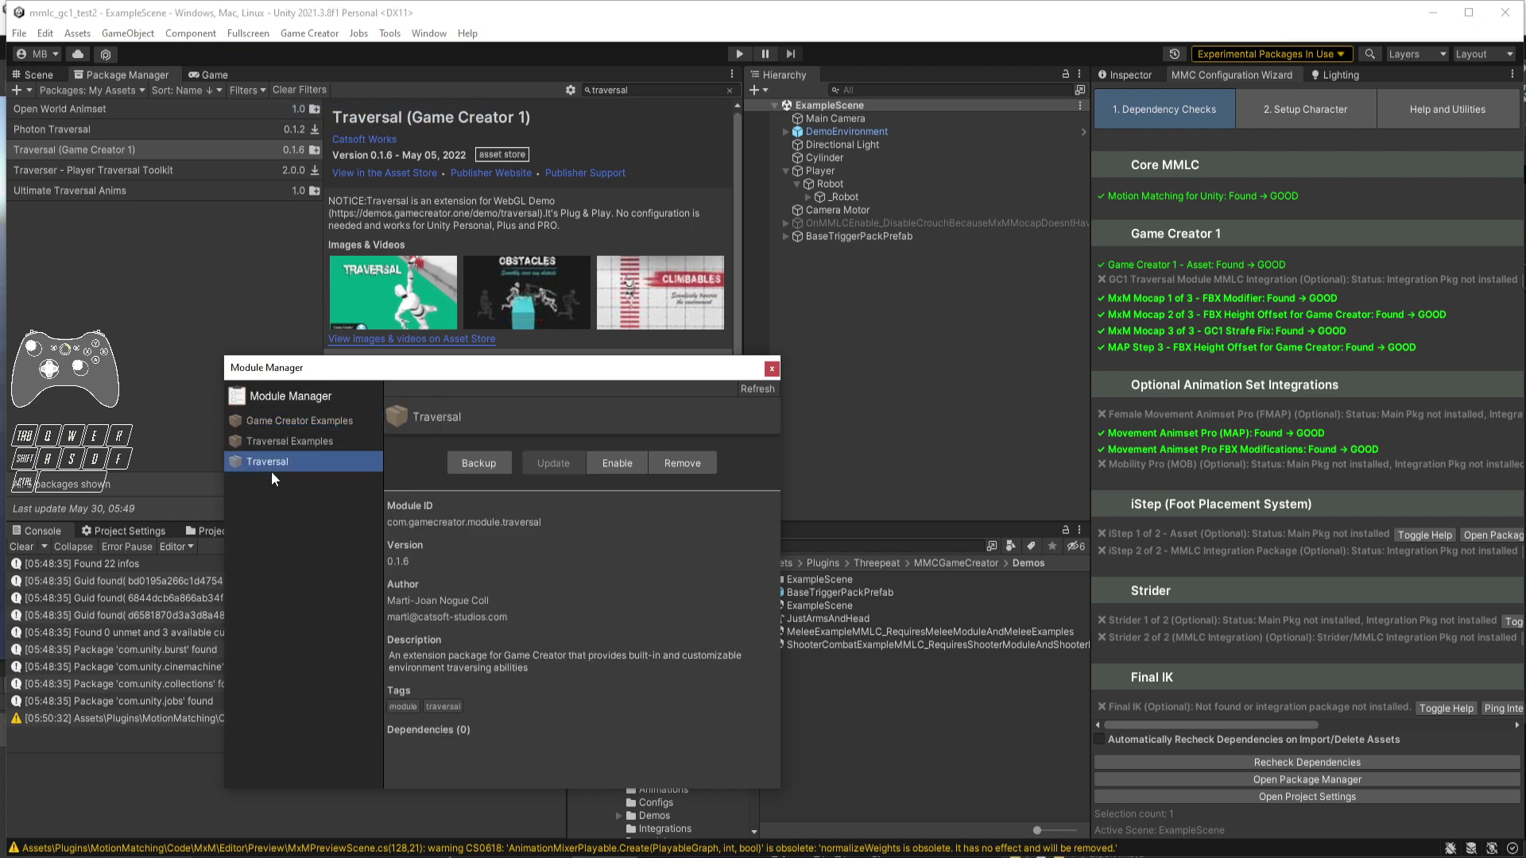
click(612, 470)
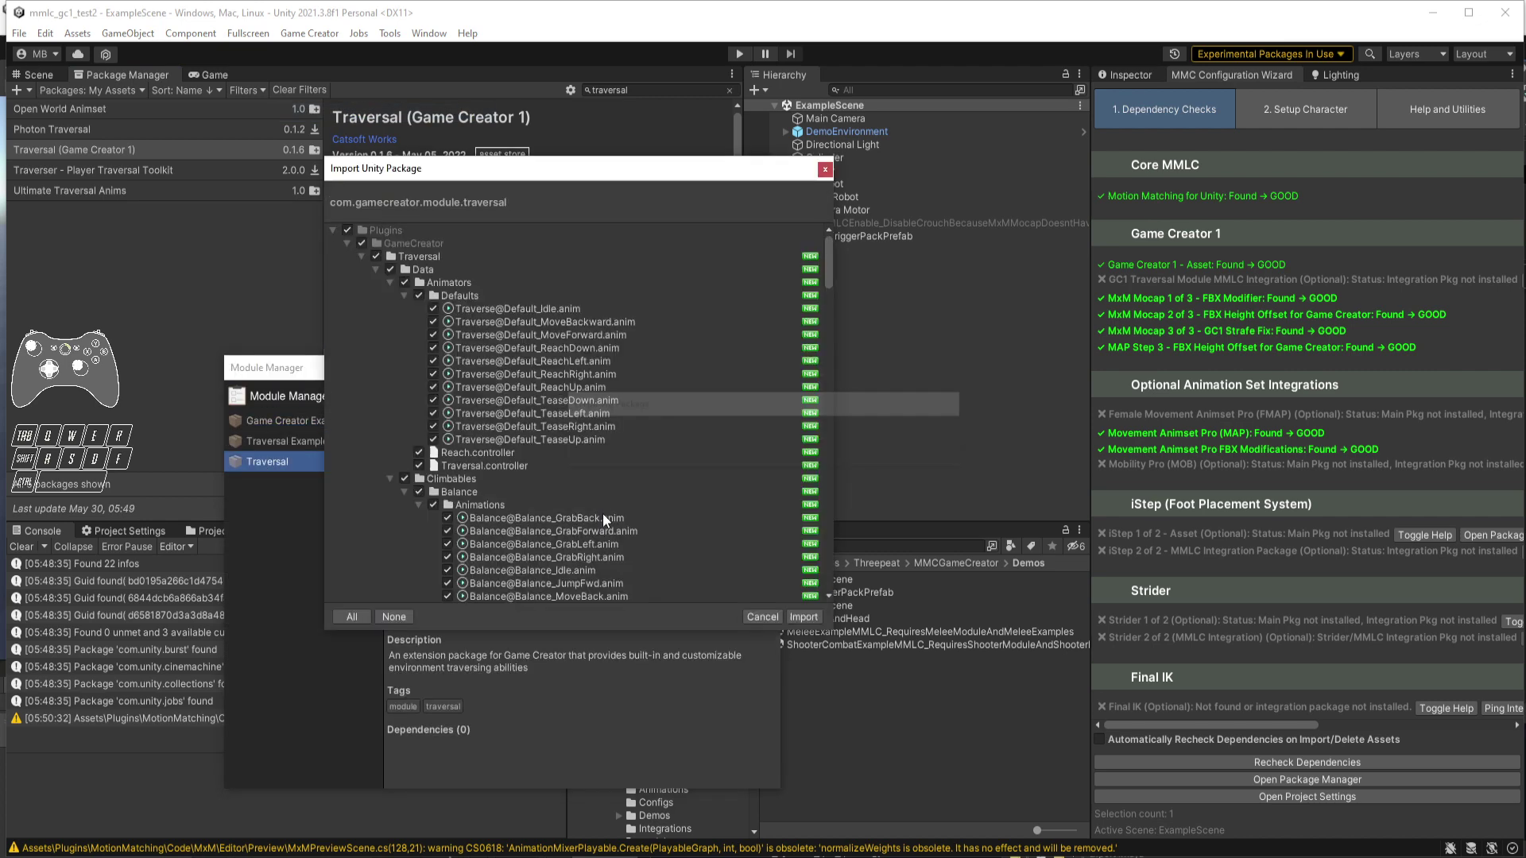
click(803, 616)
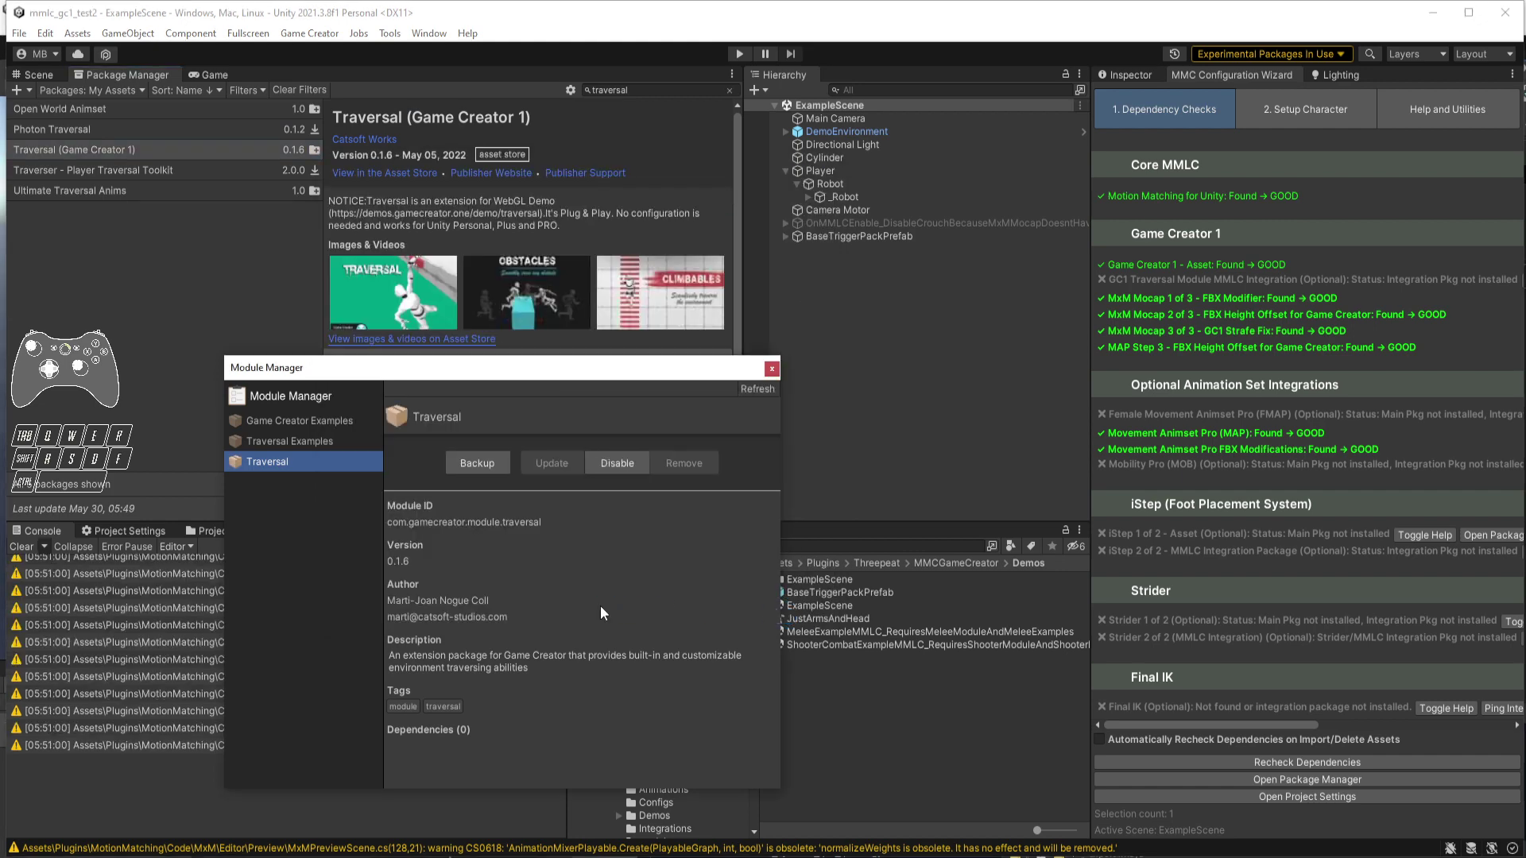
Enable the Traversal Examples module, import all of its files, and close the Module Manager
click(304, 441)
click(618, 466)
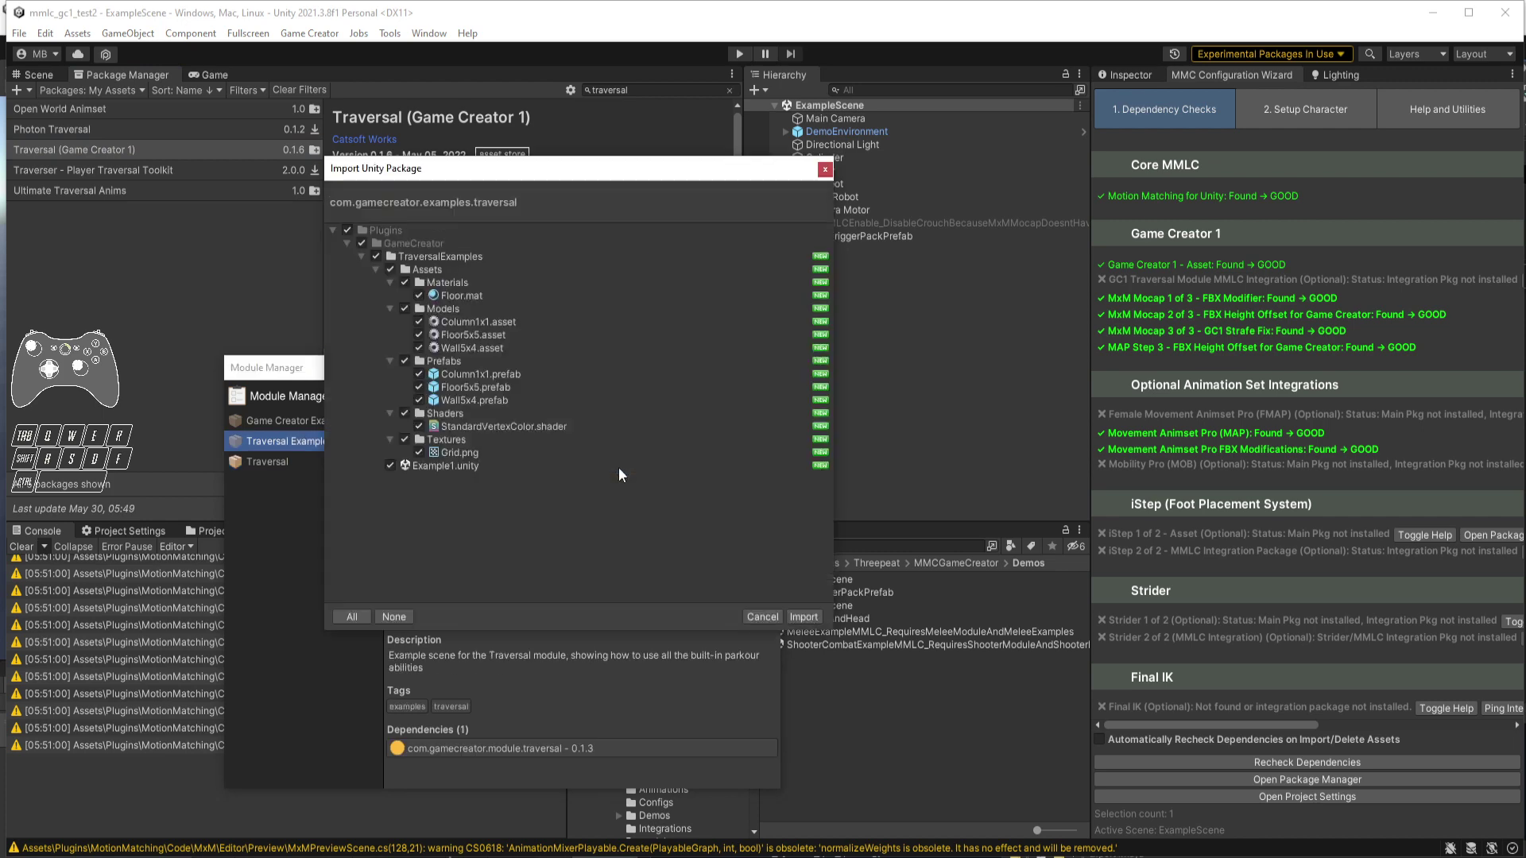
click(802, 617)
click(792, 471)
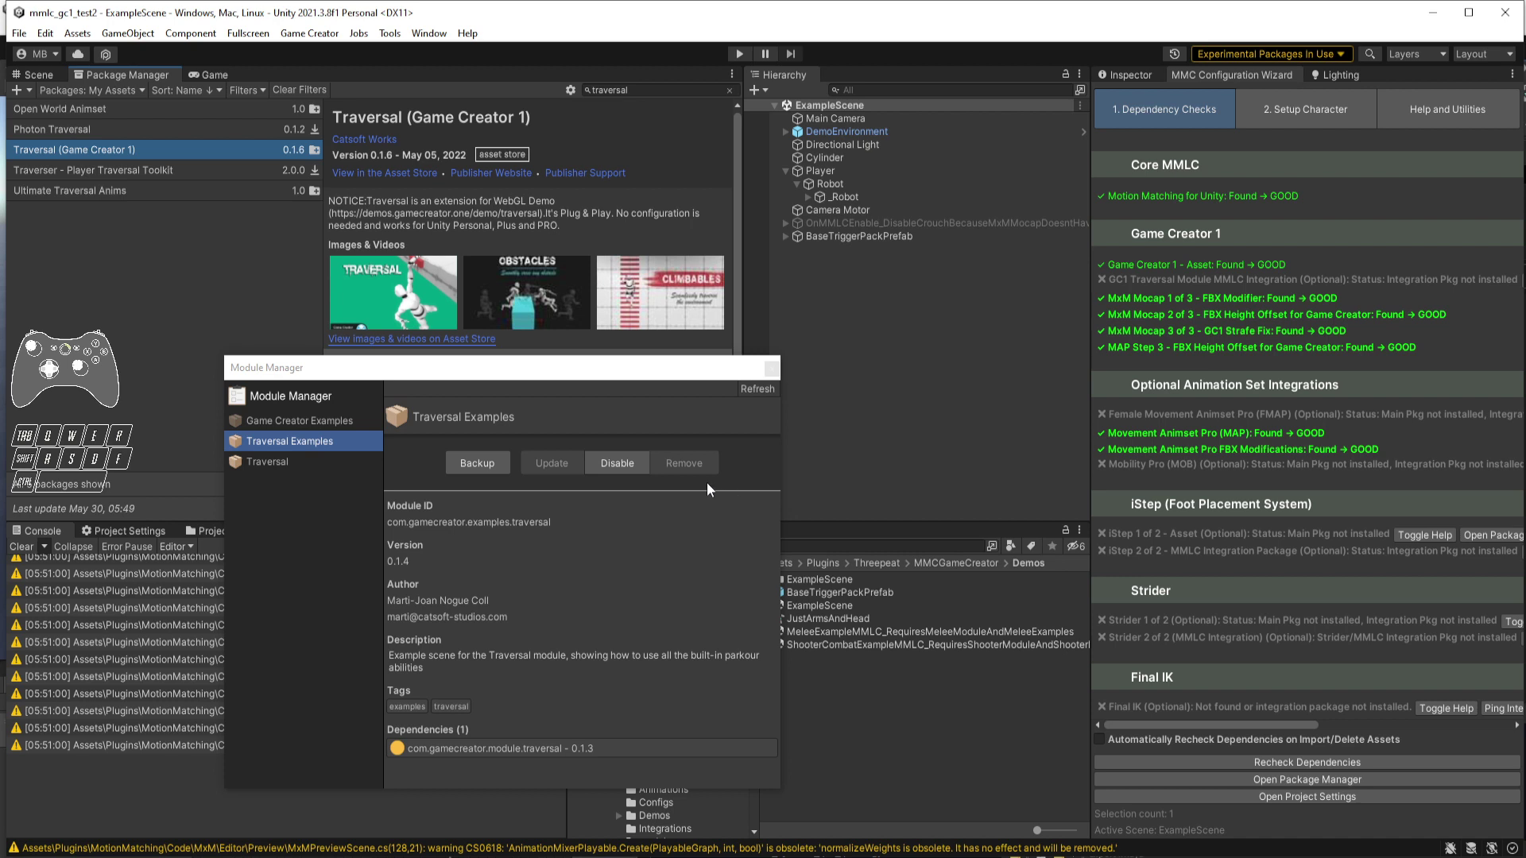
drag(775, 366, 775, 371)
click(771, 373)
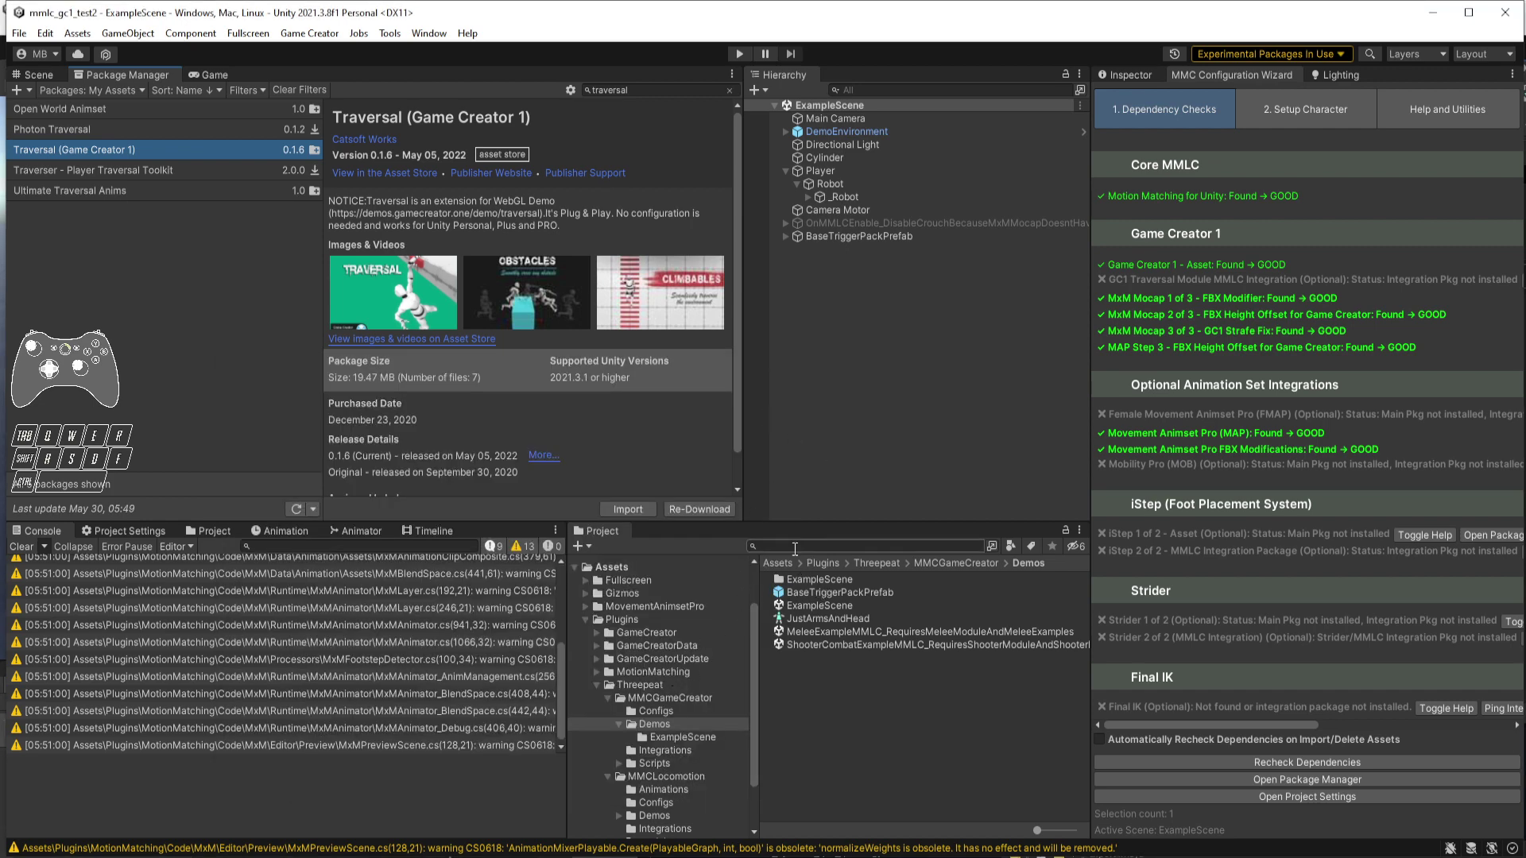
Open the Example1 scene from Plugins/GameCreator/TraversalExamples and show its player character and obstacle course in the Scene view
click(596, 632)
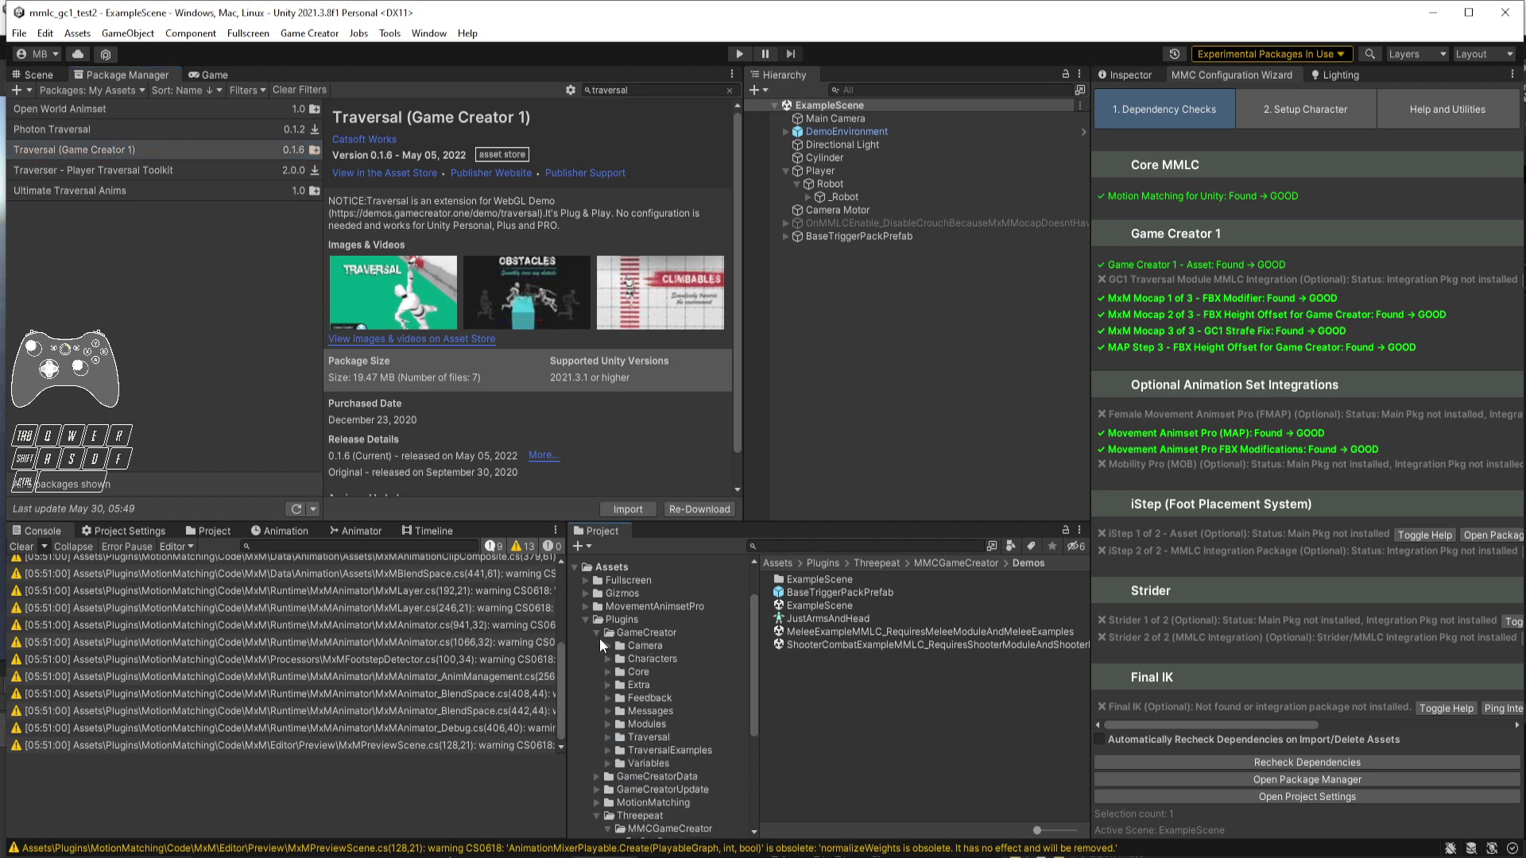
click(603, 754)
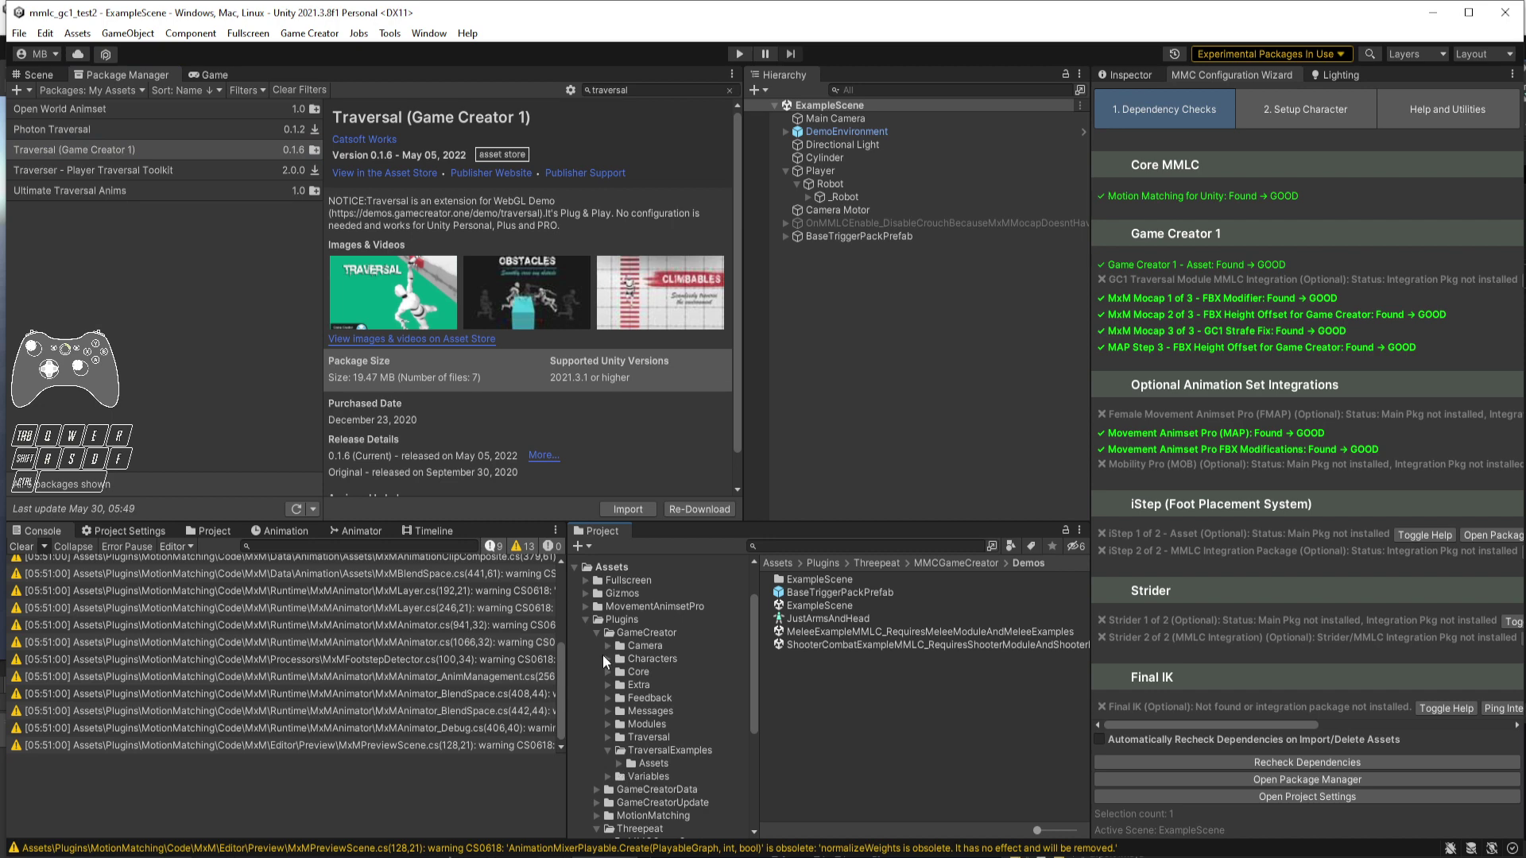
click(628, 754)
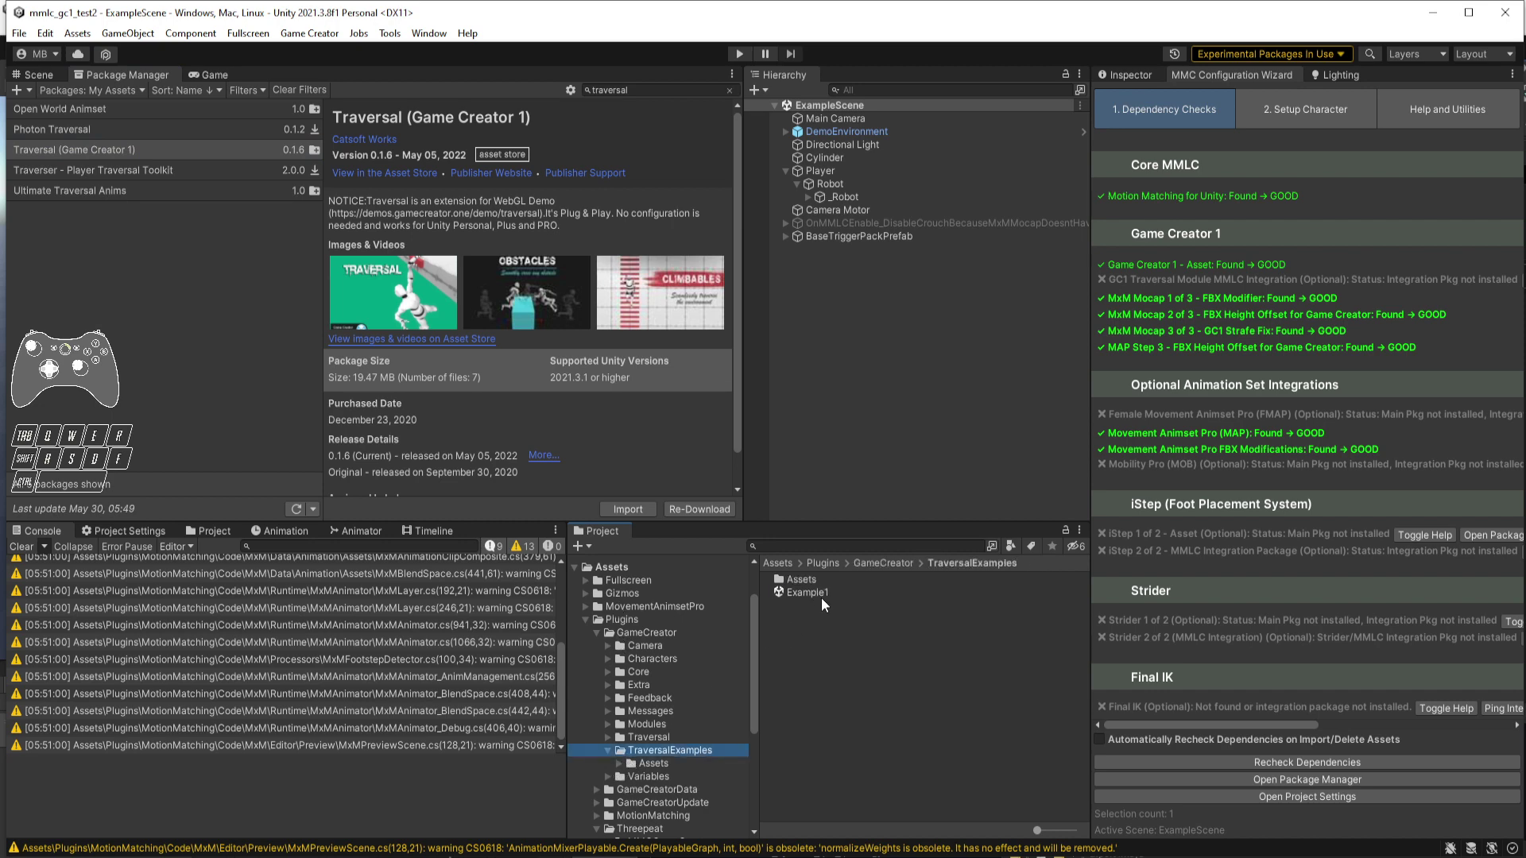
click(819, 595)
double_click(816, 594)
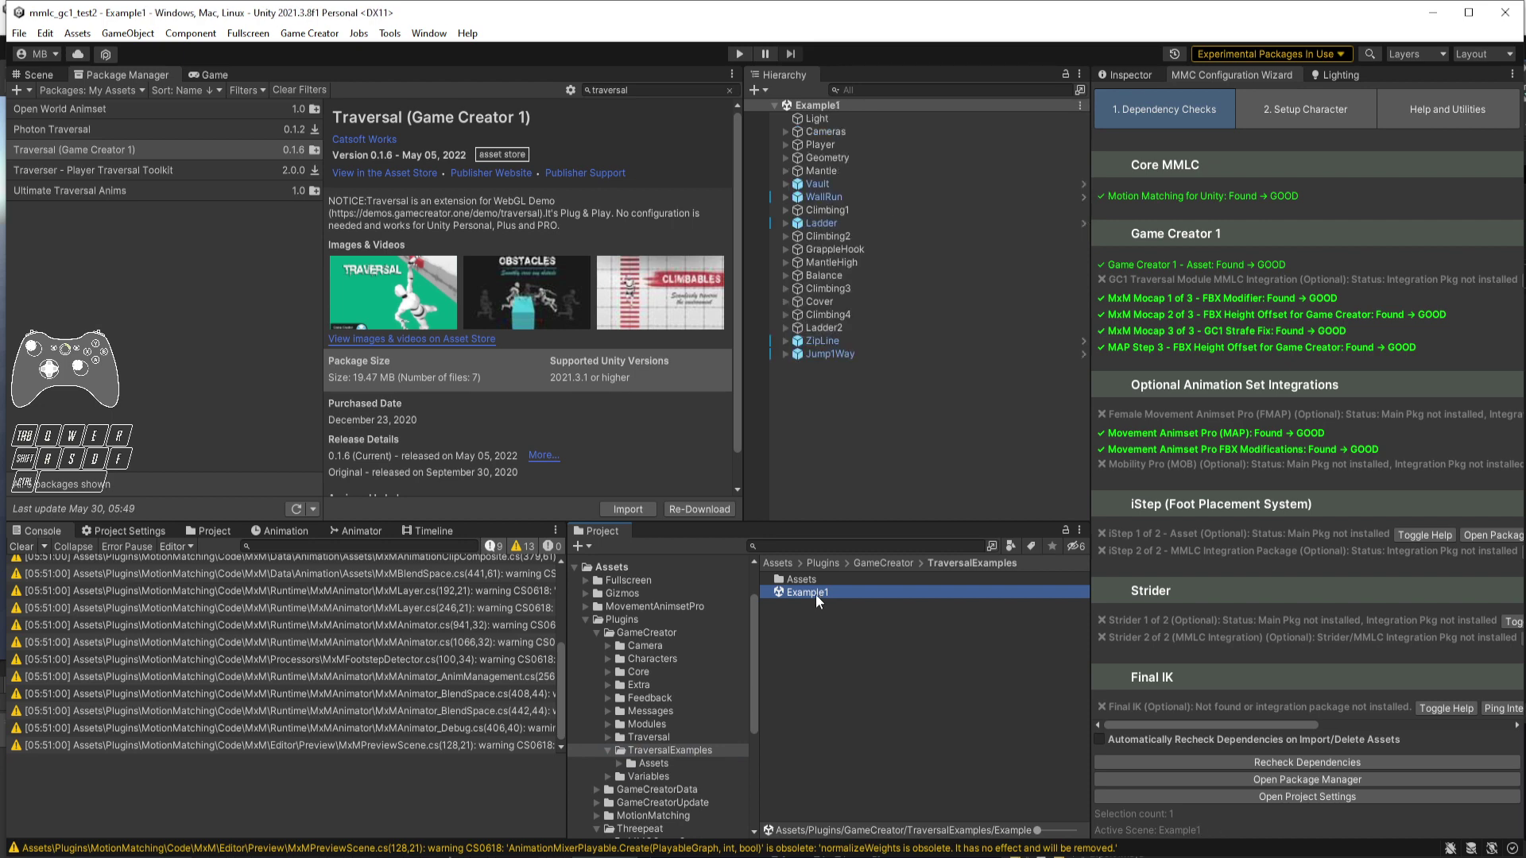
click(39, 74)
key(grave)
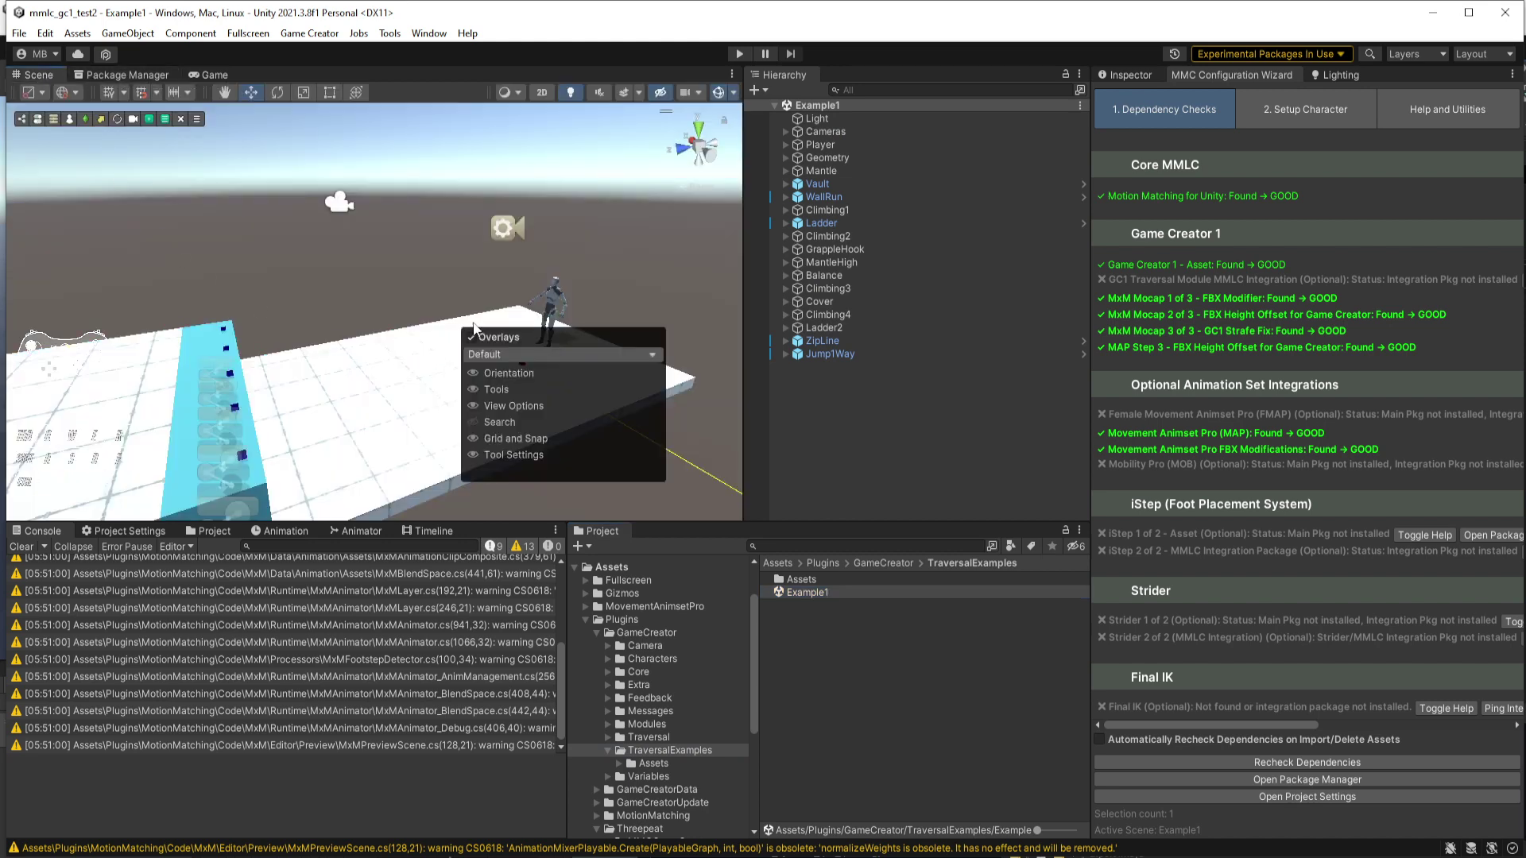
right_drag(443, 283, 503, 451)
key(q)
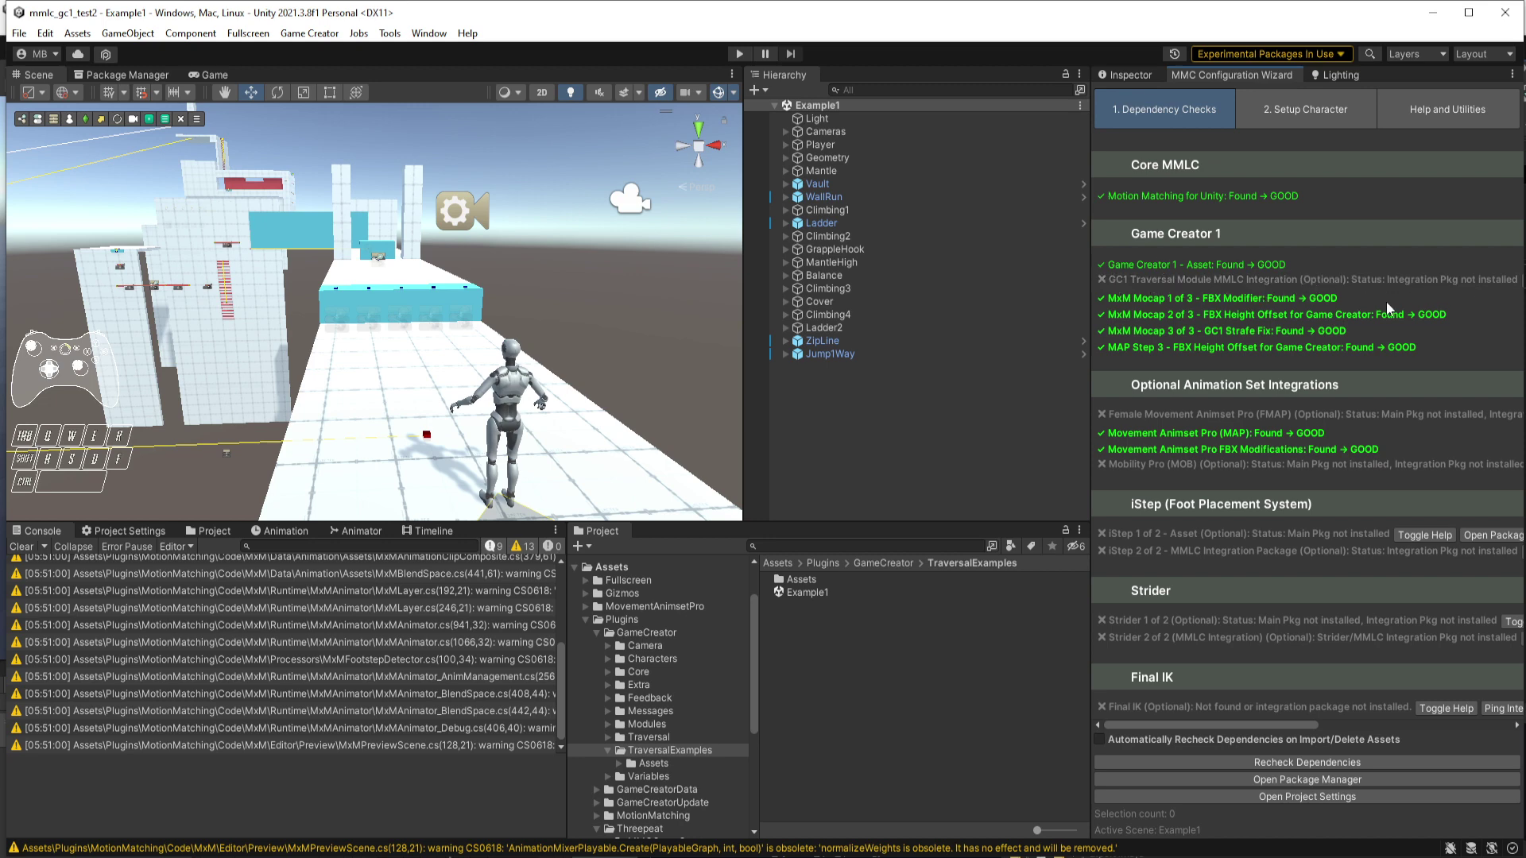
Locate and import the MMLC_GC1TraversalIntegration package for the GC1 Traversal Module, and recheck the MMLC dependencies
drag(1213, 722, 1399, 725)
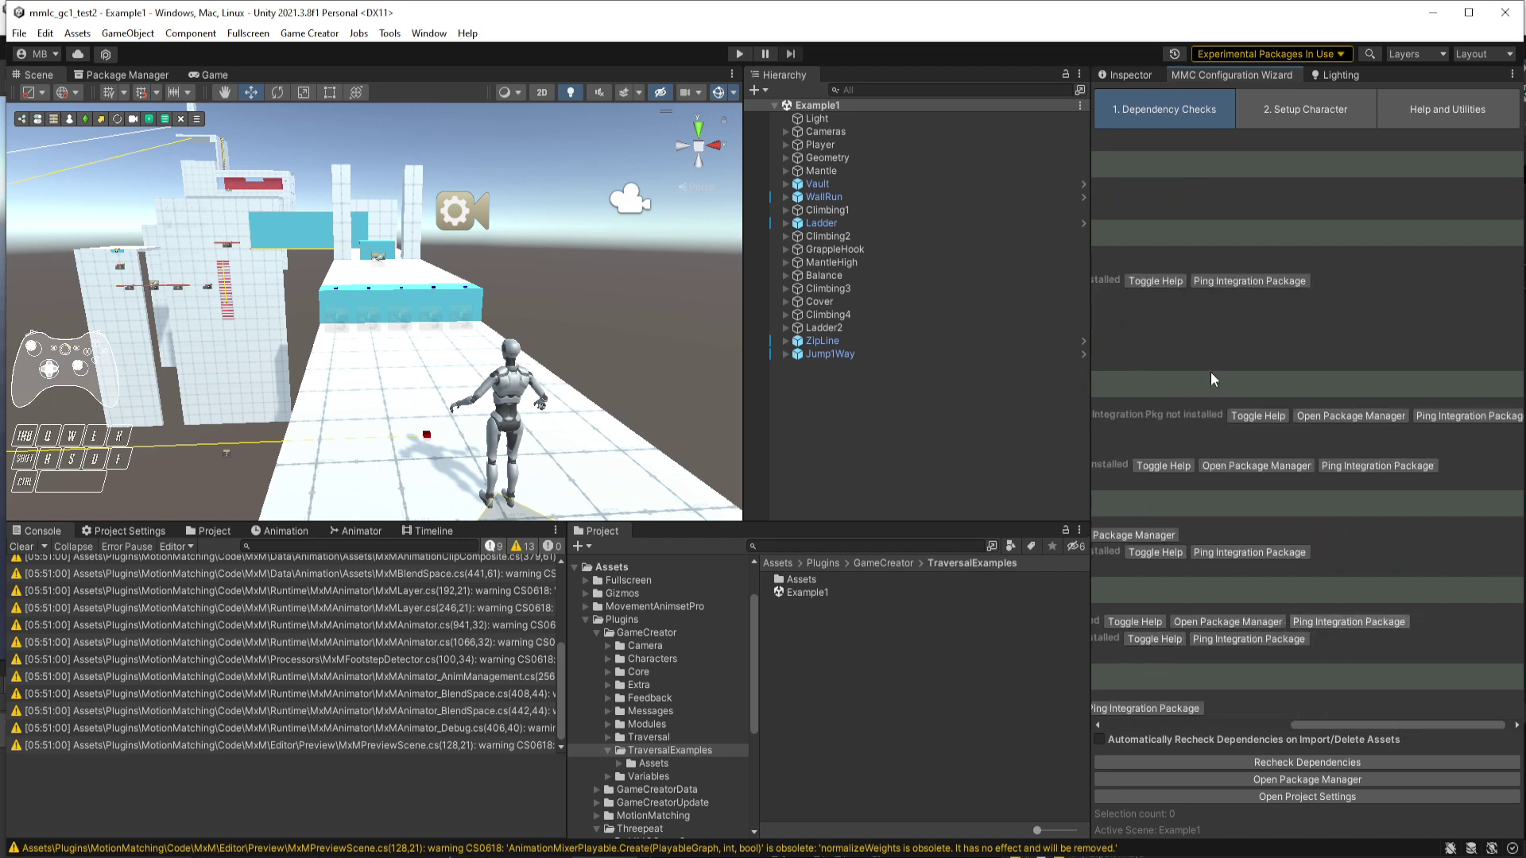
click(1238, 279)
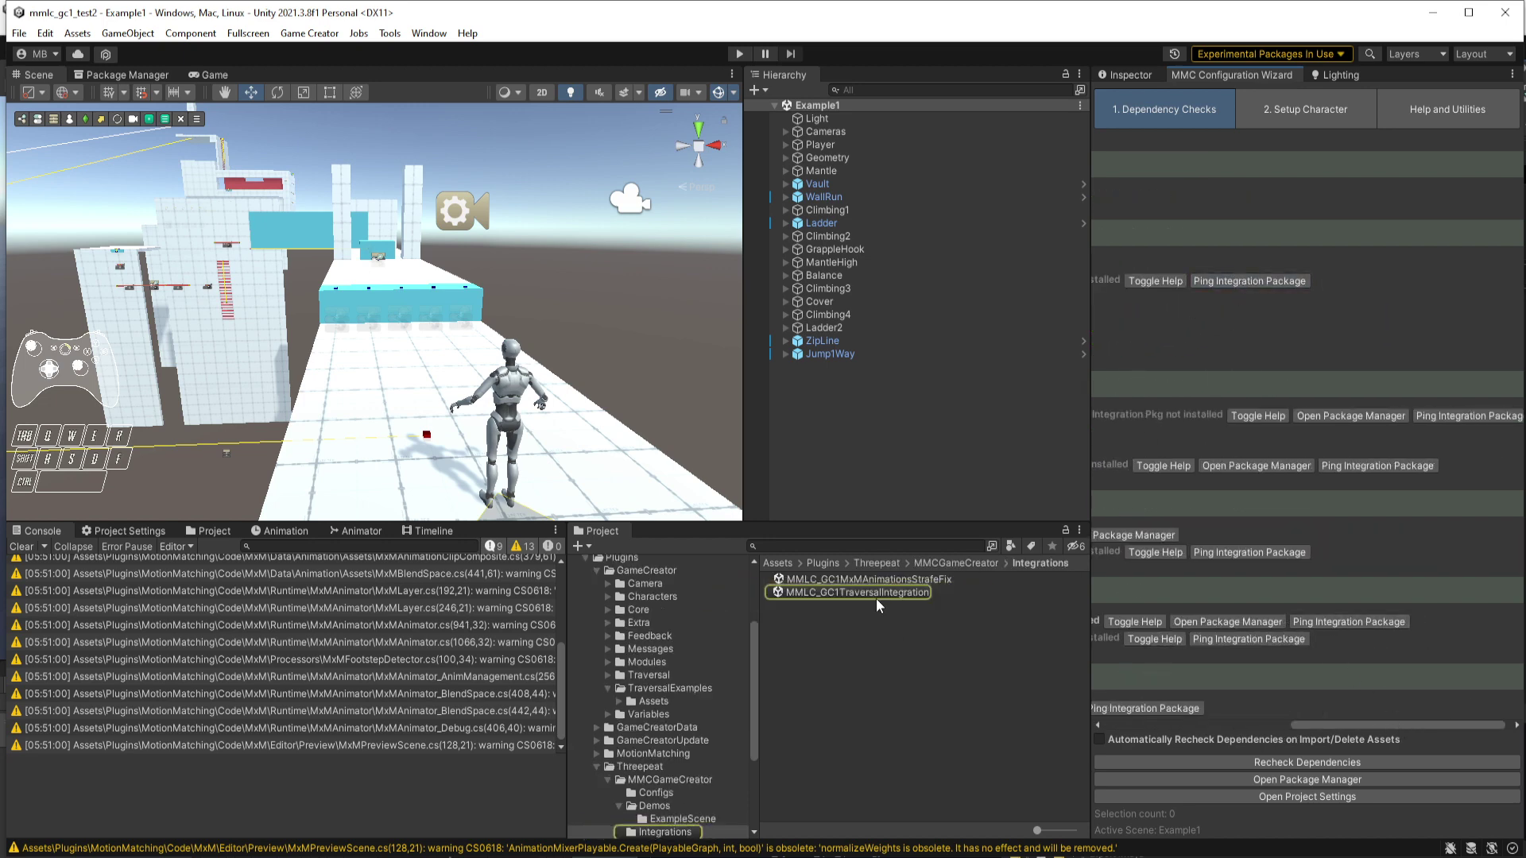
double_click(874, 593)
click(803, 617)
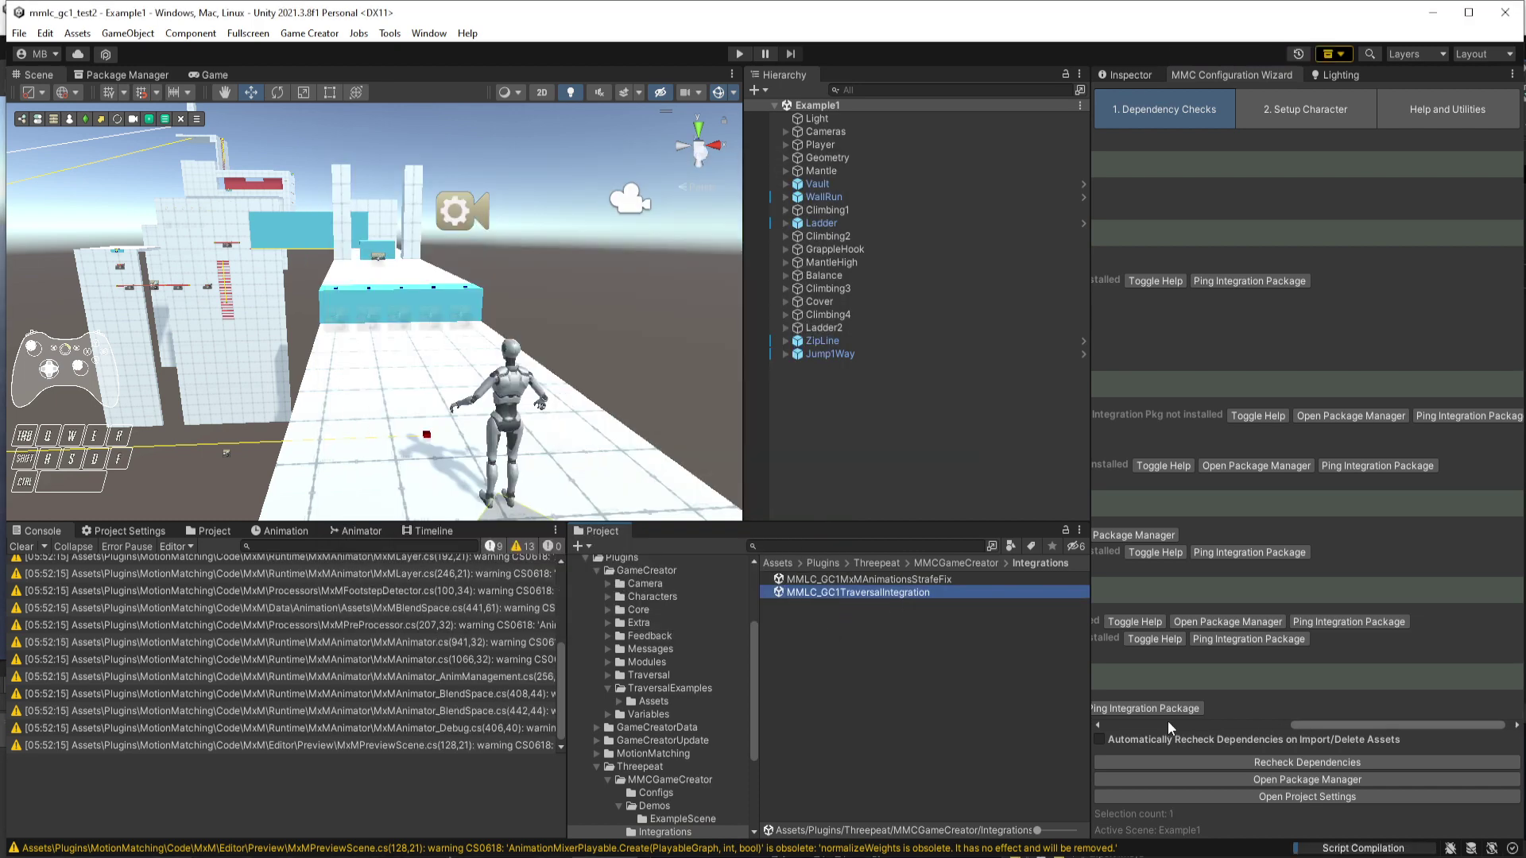
click(1242, 759)
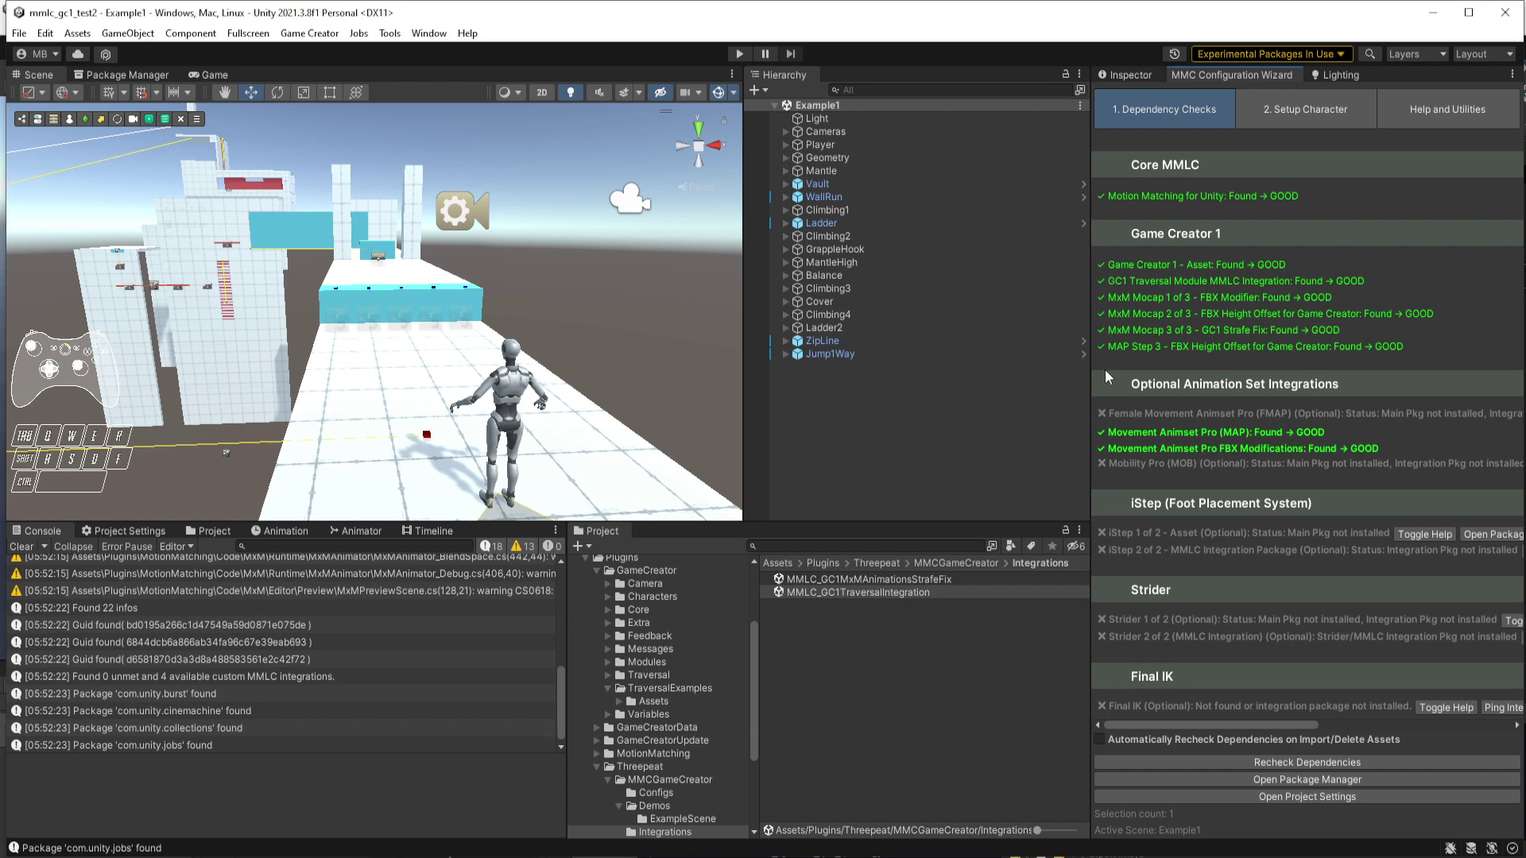
In the character setup, set the integration type to Update Existing Character (Experimental) and assign Player as the scene root object
click(1296, 117)
click(831, 146)
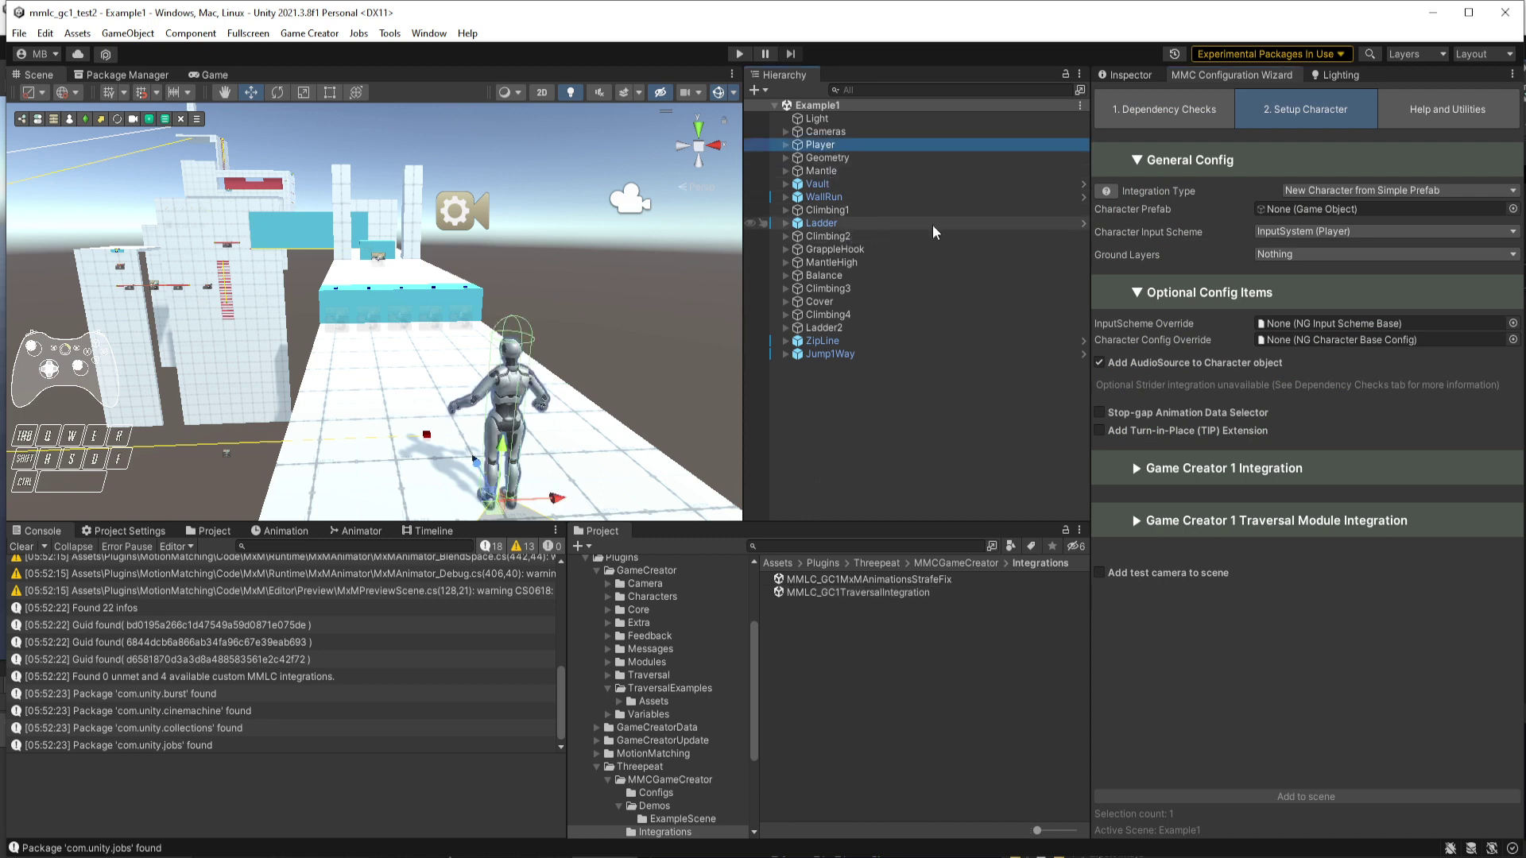
click(1350, 191)
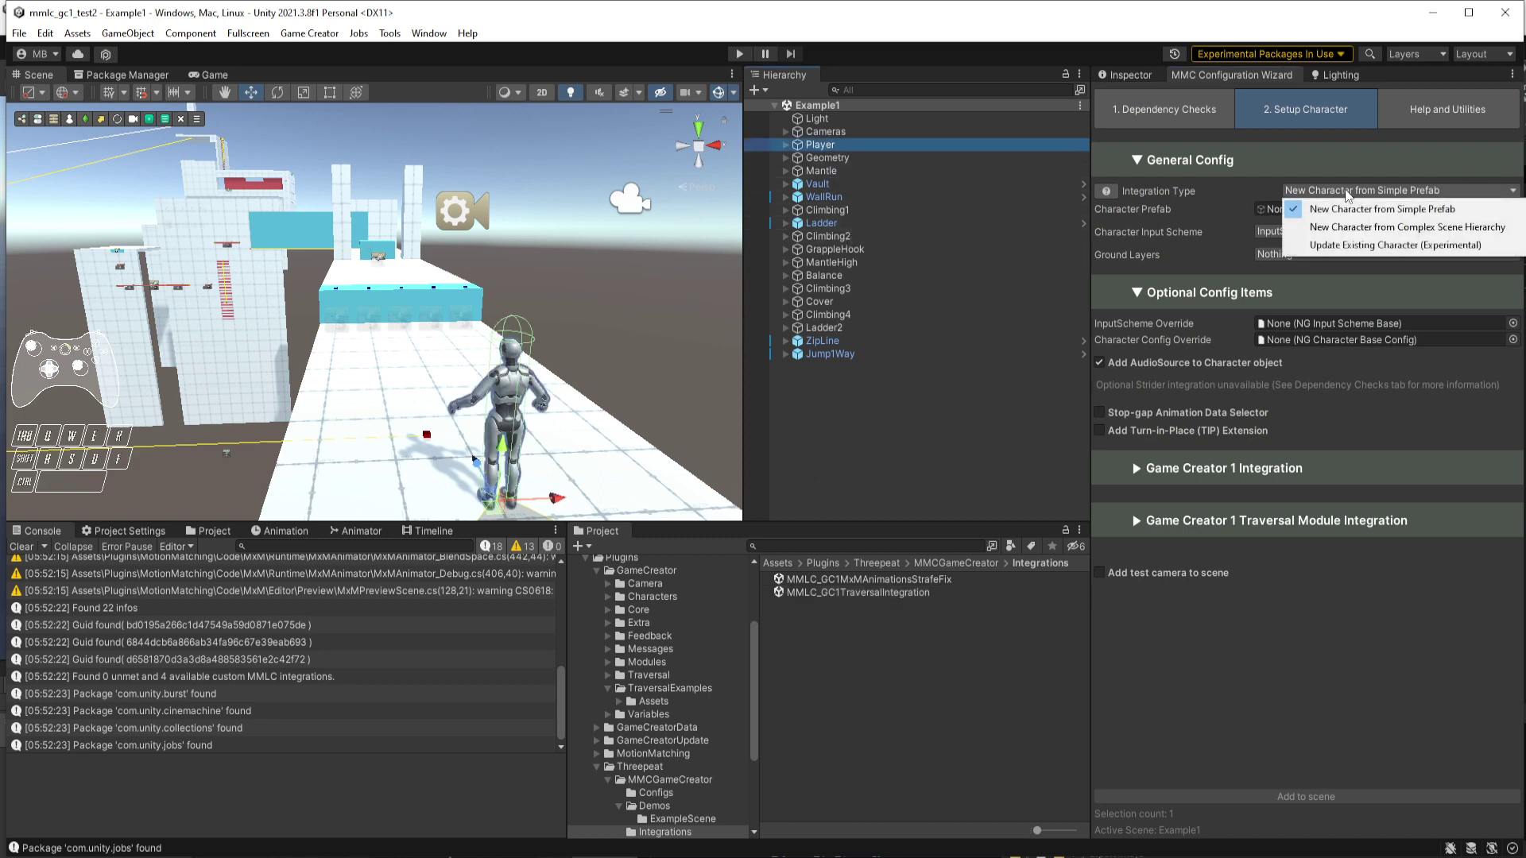
click(1352, 247)
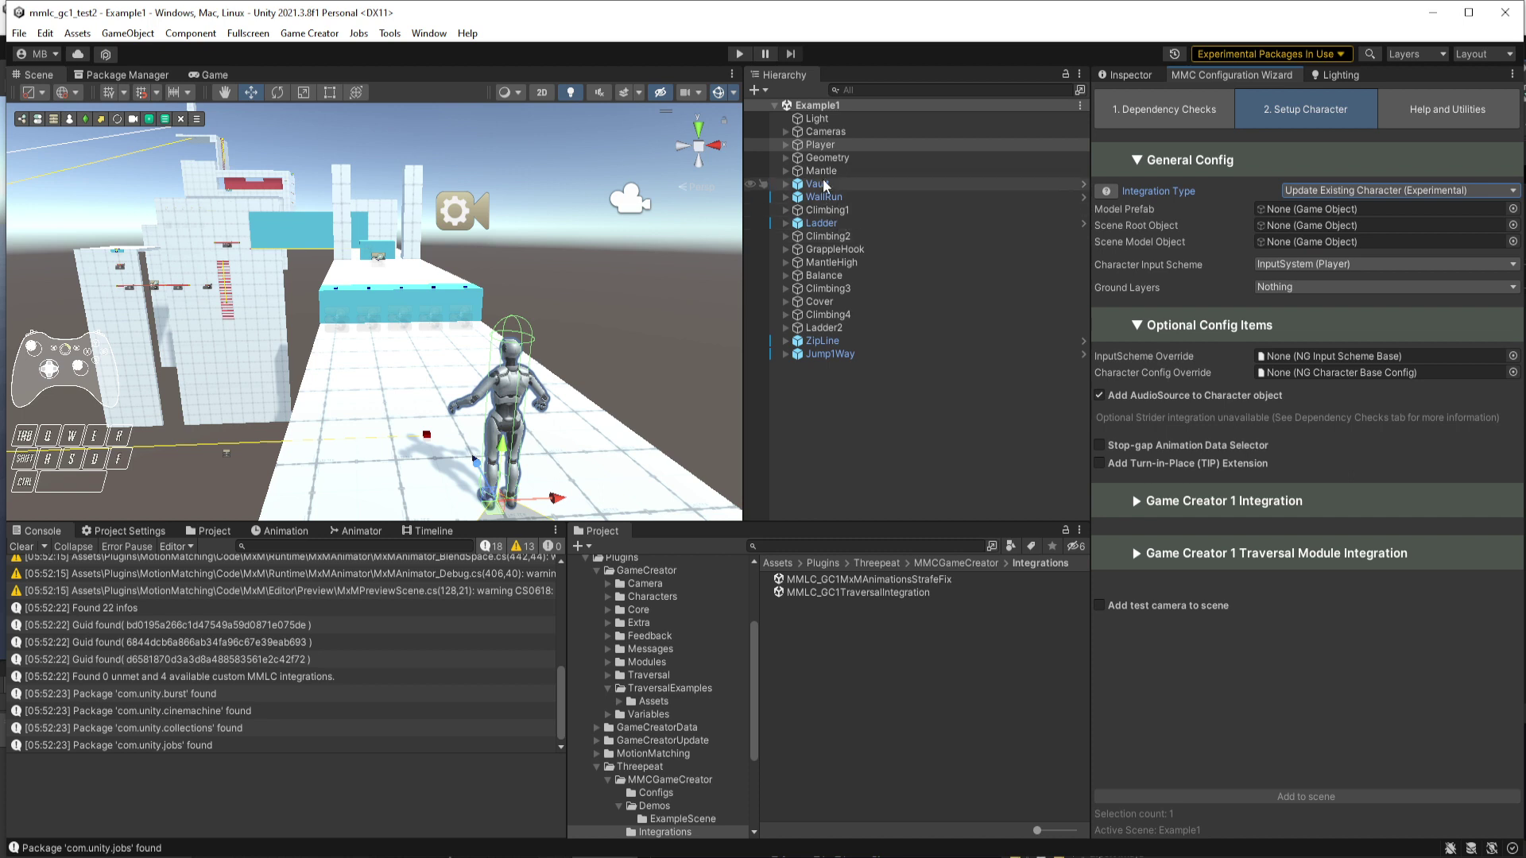
drag(820, 149, 1307, 227)
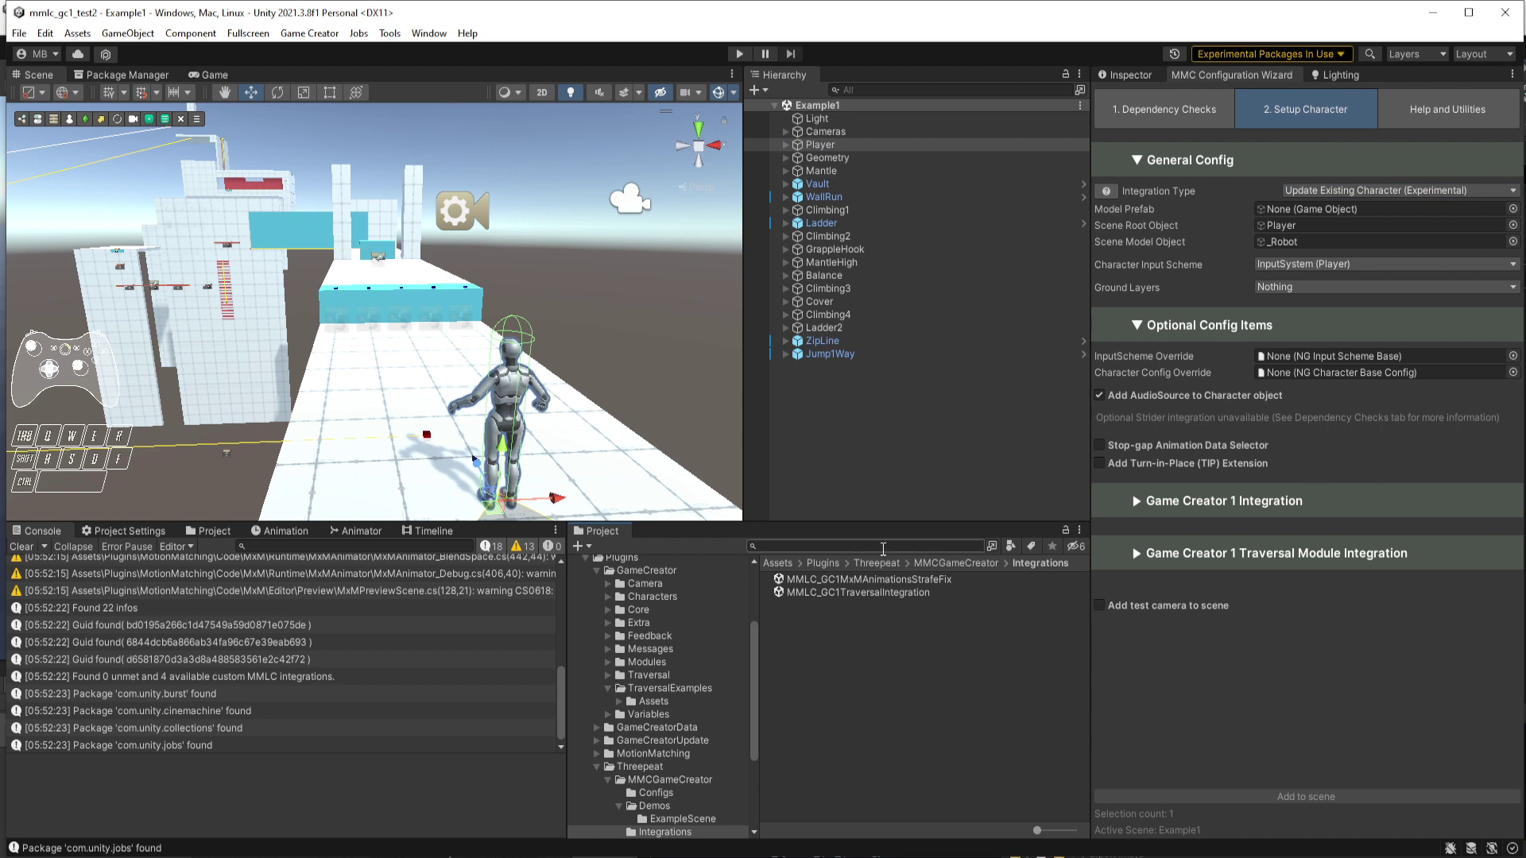
Search the project for "robot", assign the Robot prefab as the model prefab, and set the ground layers to Default
text(robot)
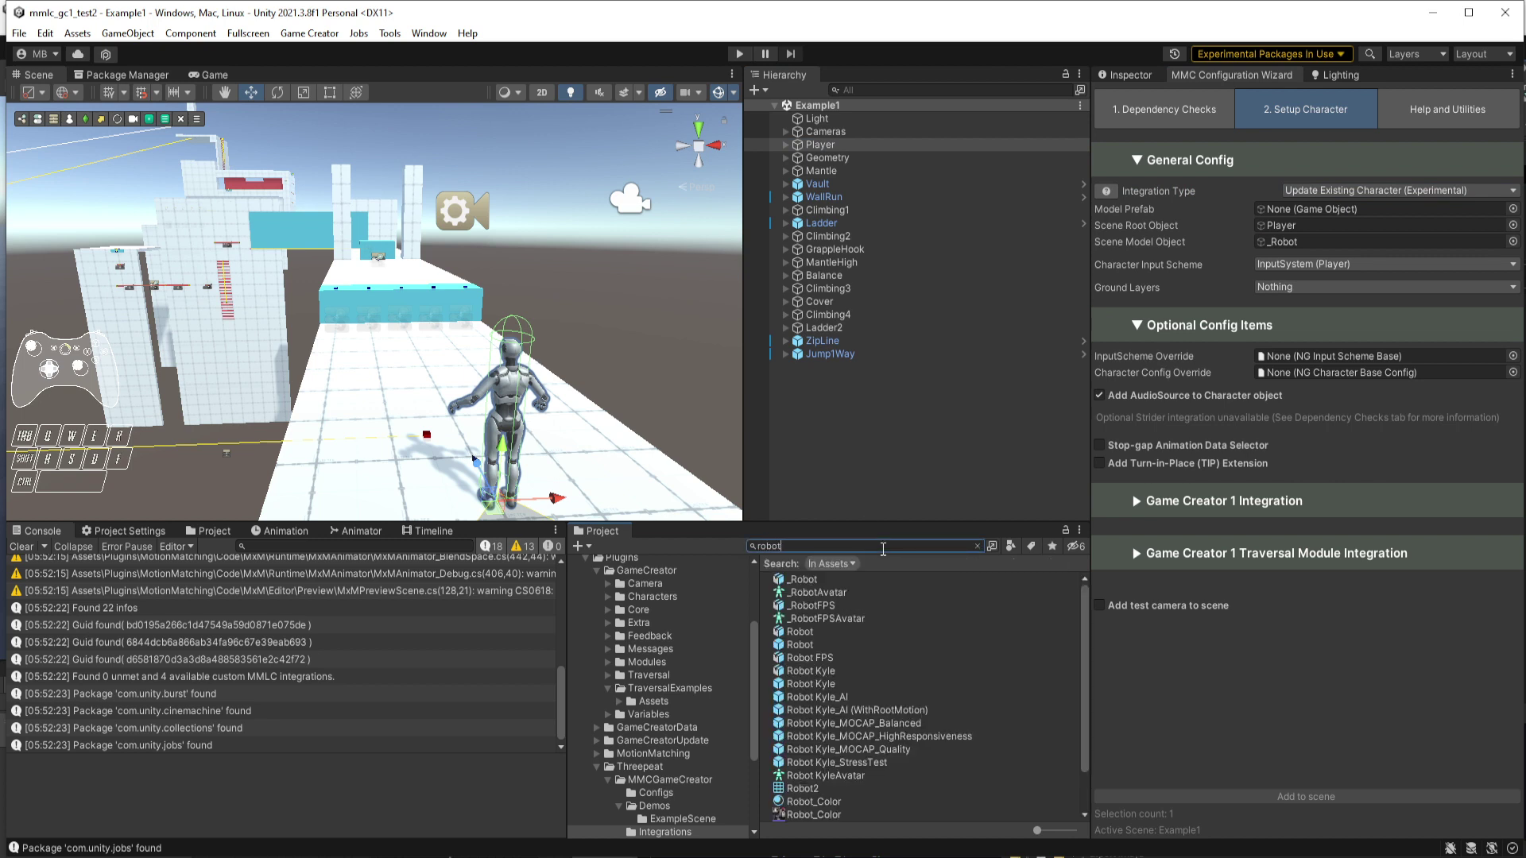
drag(812, 645, 1338, 211)
click(1285, 289)
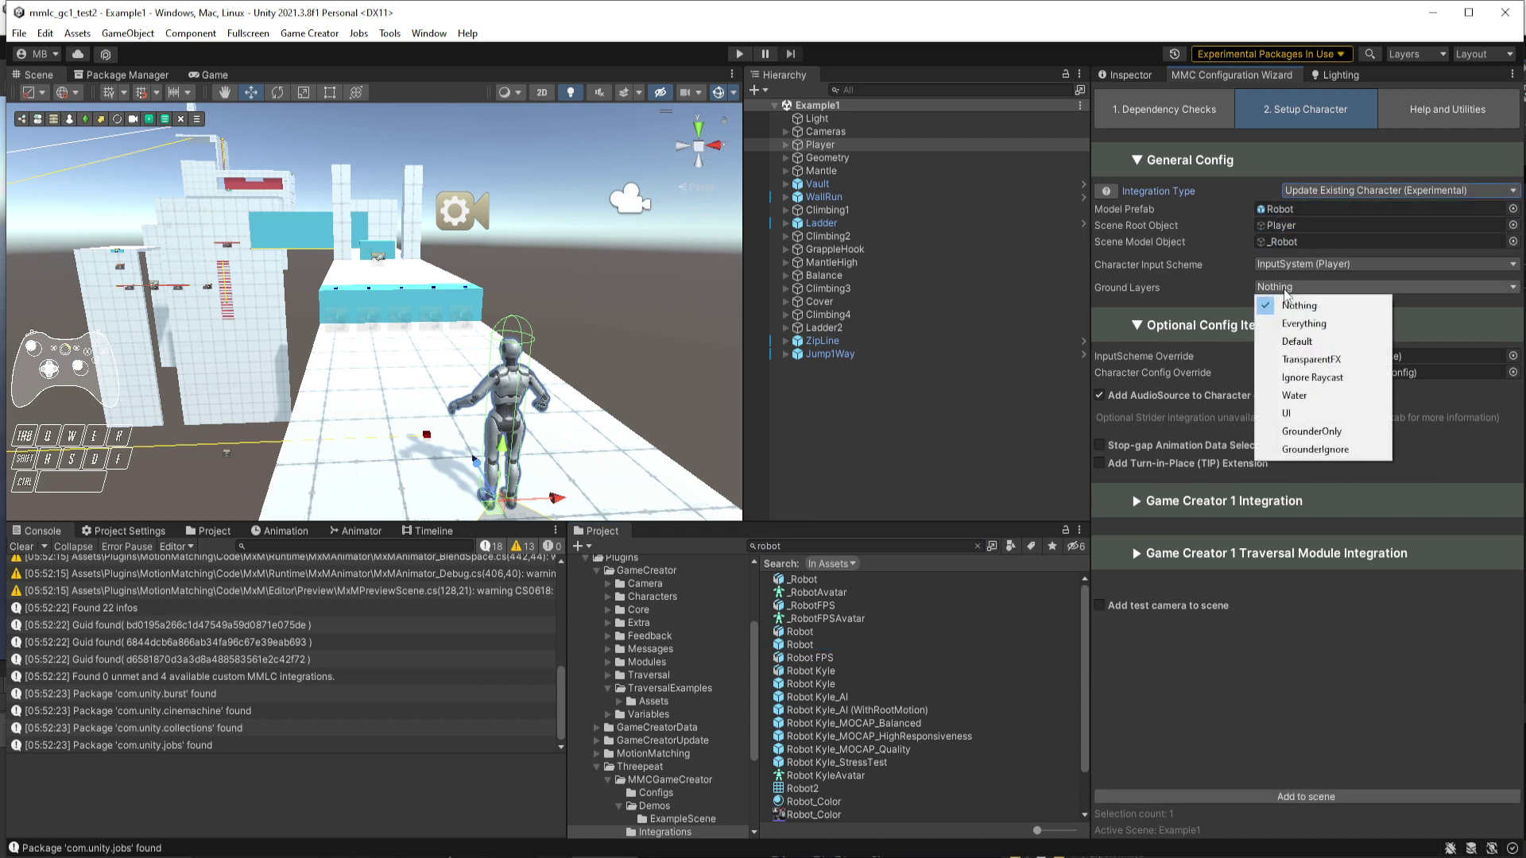
click(1296, 341)
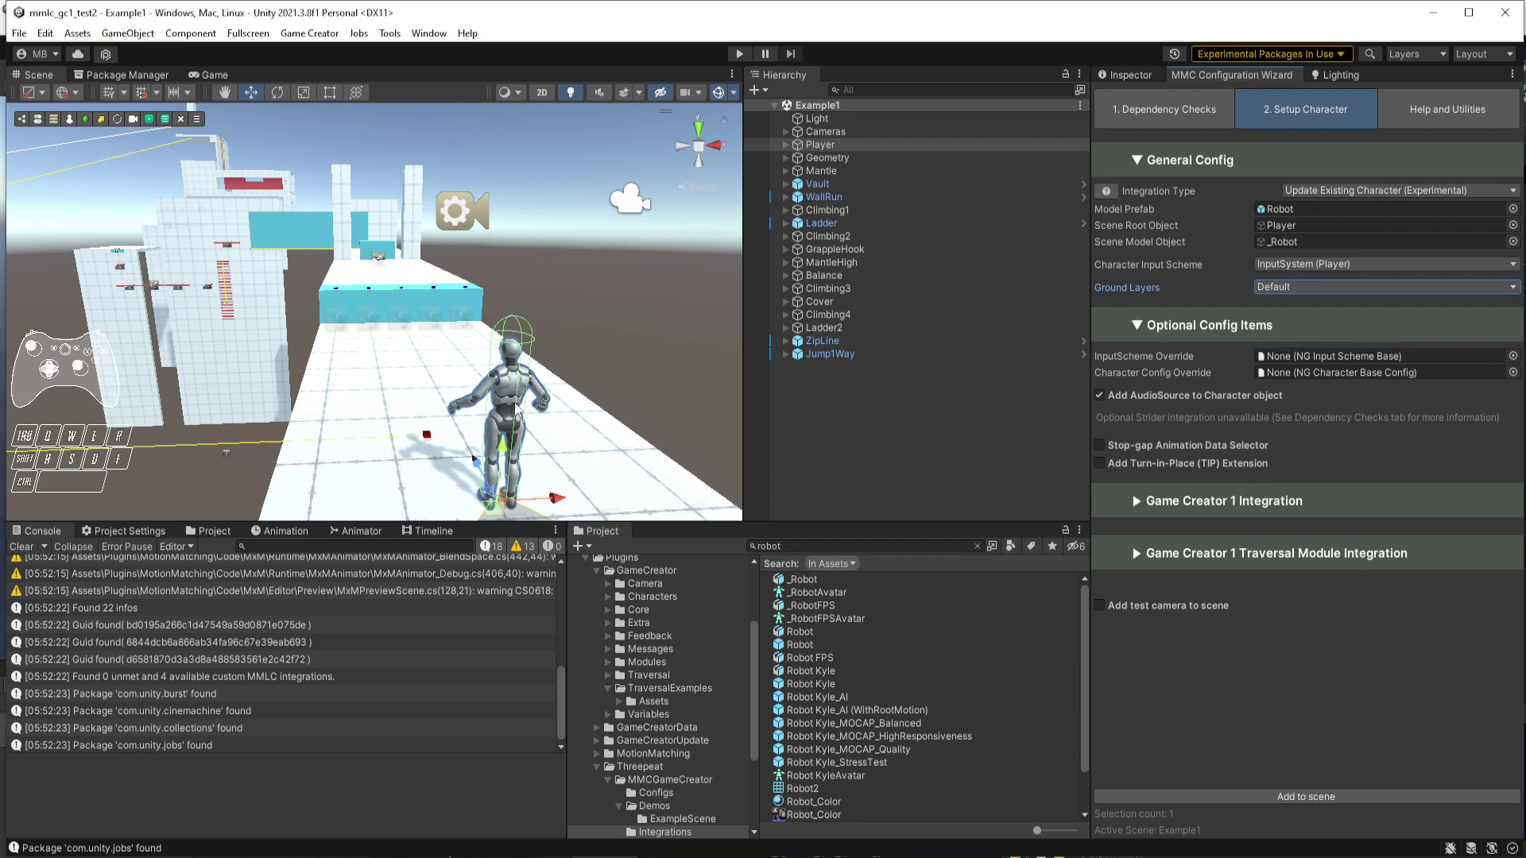
click(1291, 288)
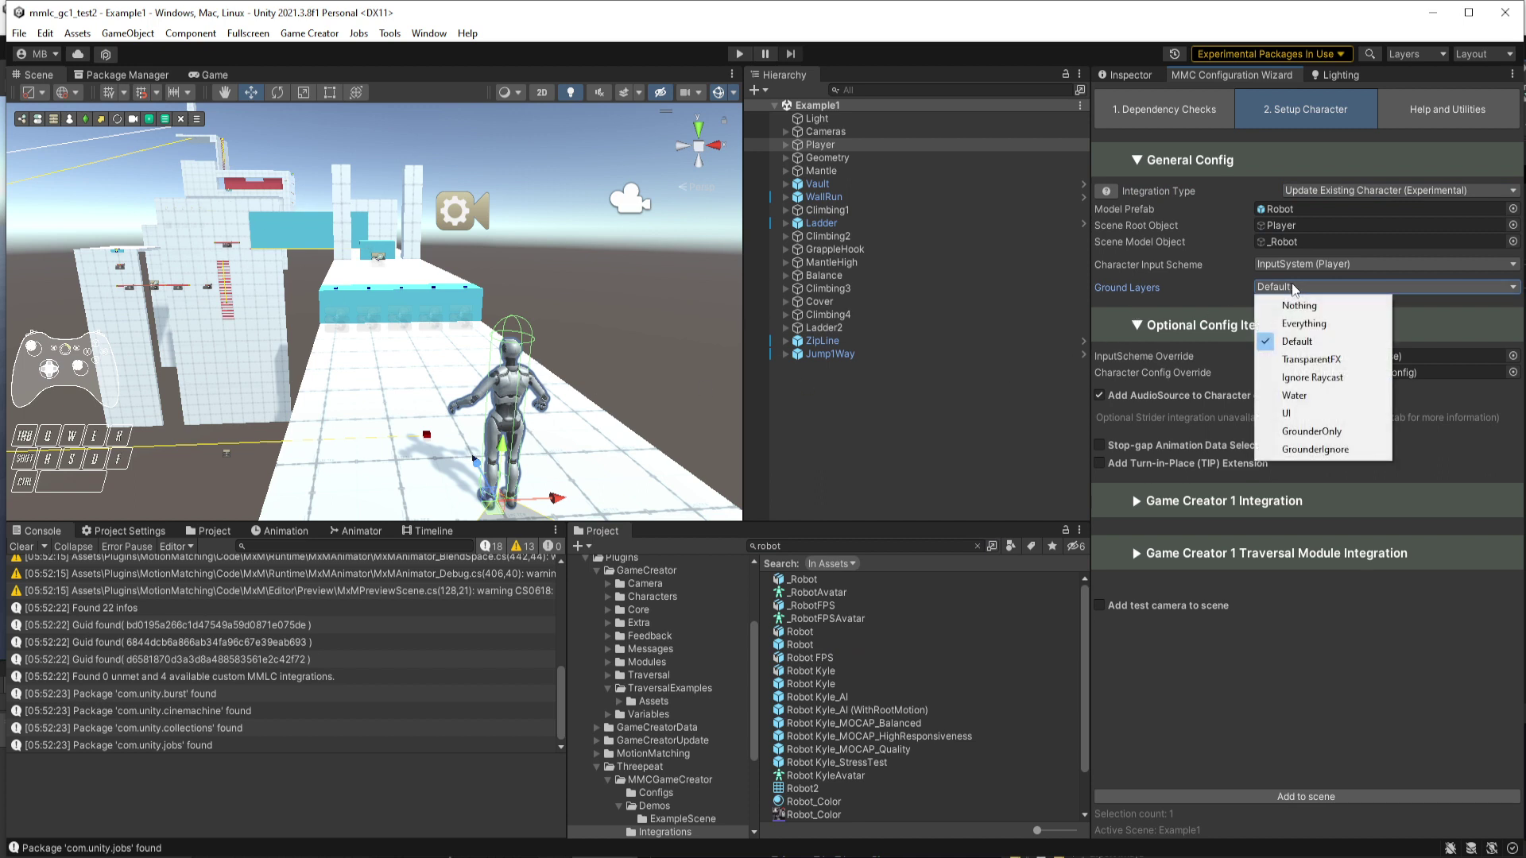
click(1160, 276)
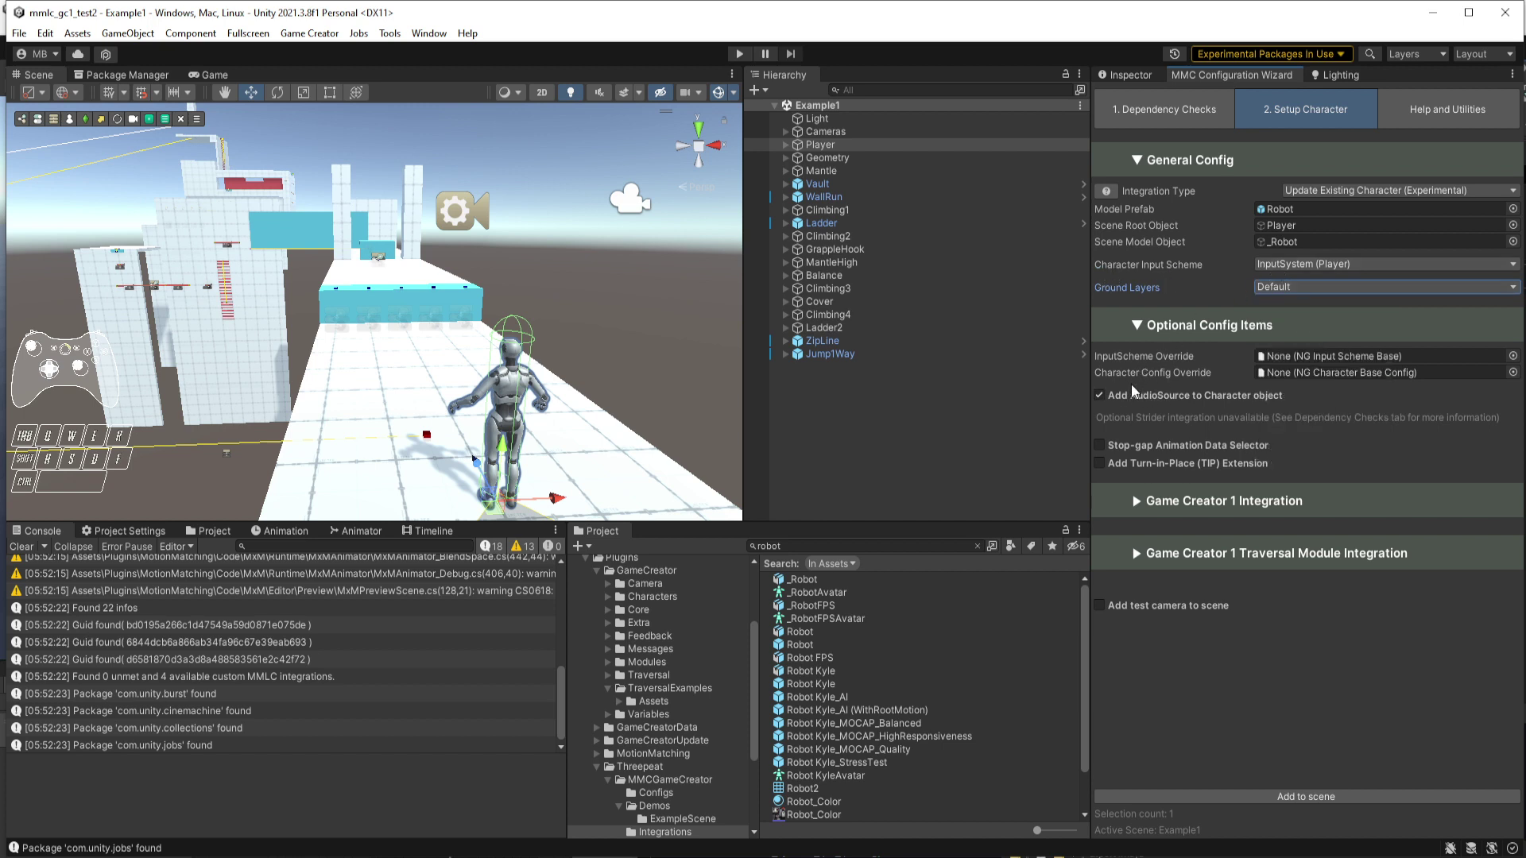
Turn off adding an AudioSource to the character object and enable the Stop-gap Animation Data Selector
click(1126, 400)
click(1126, 400)
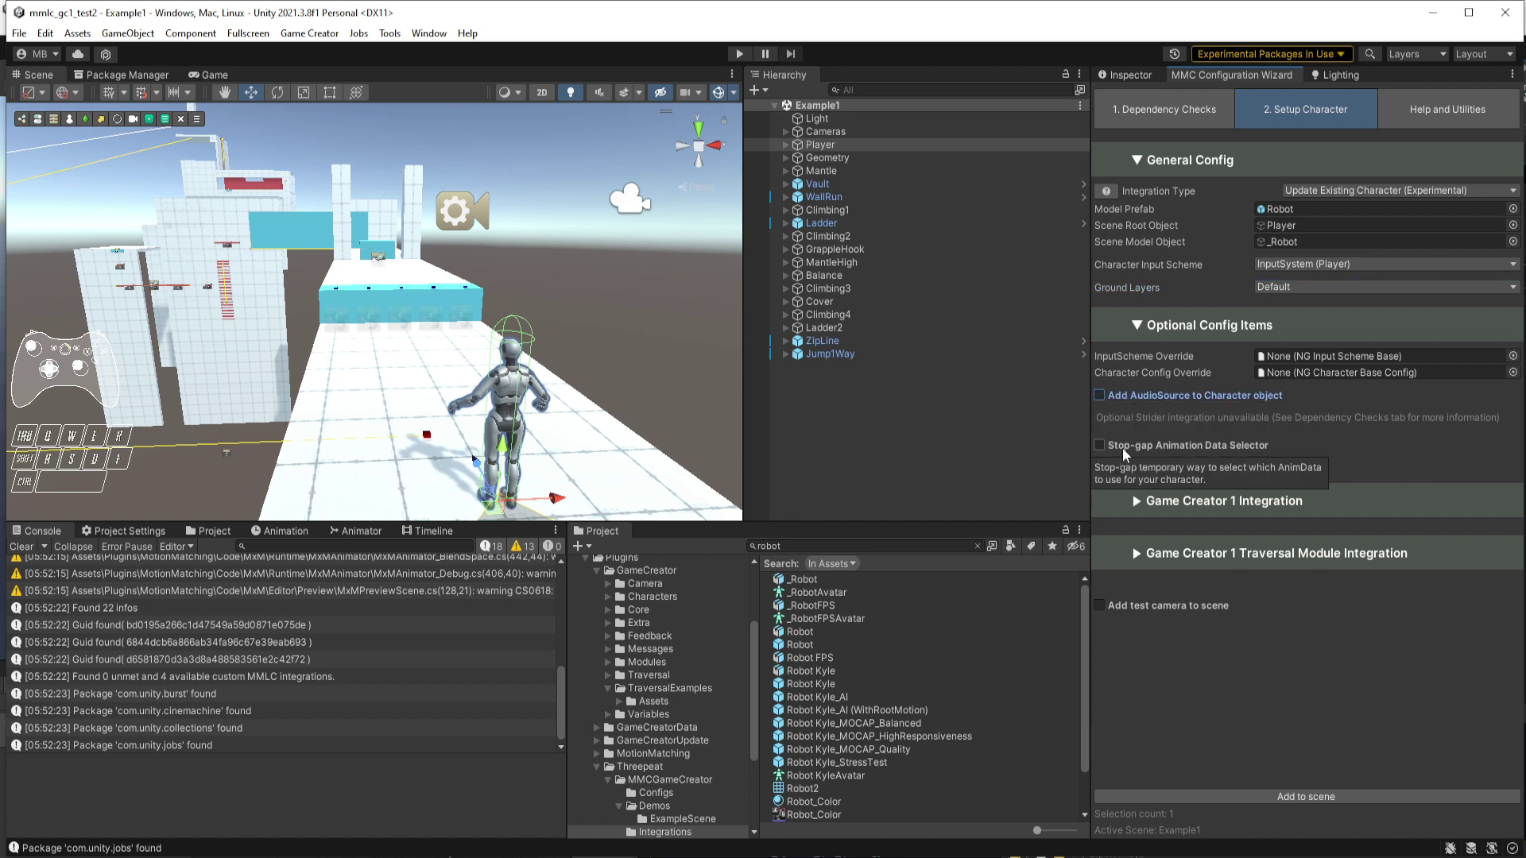
click(1126, 450)
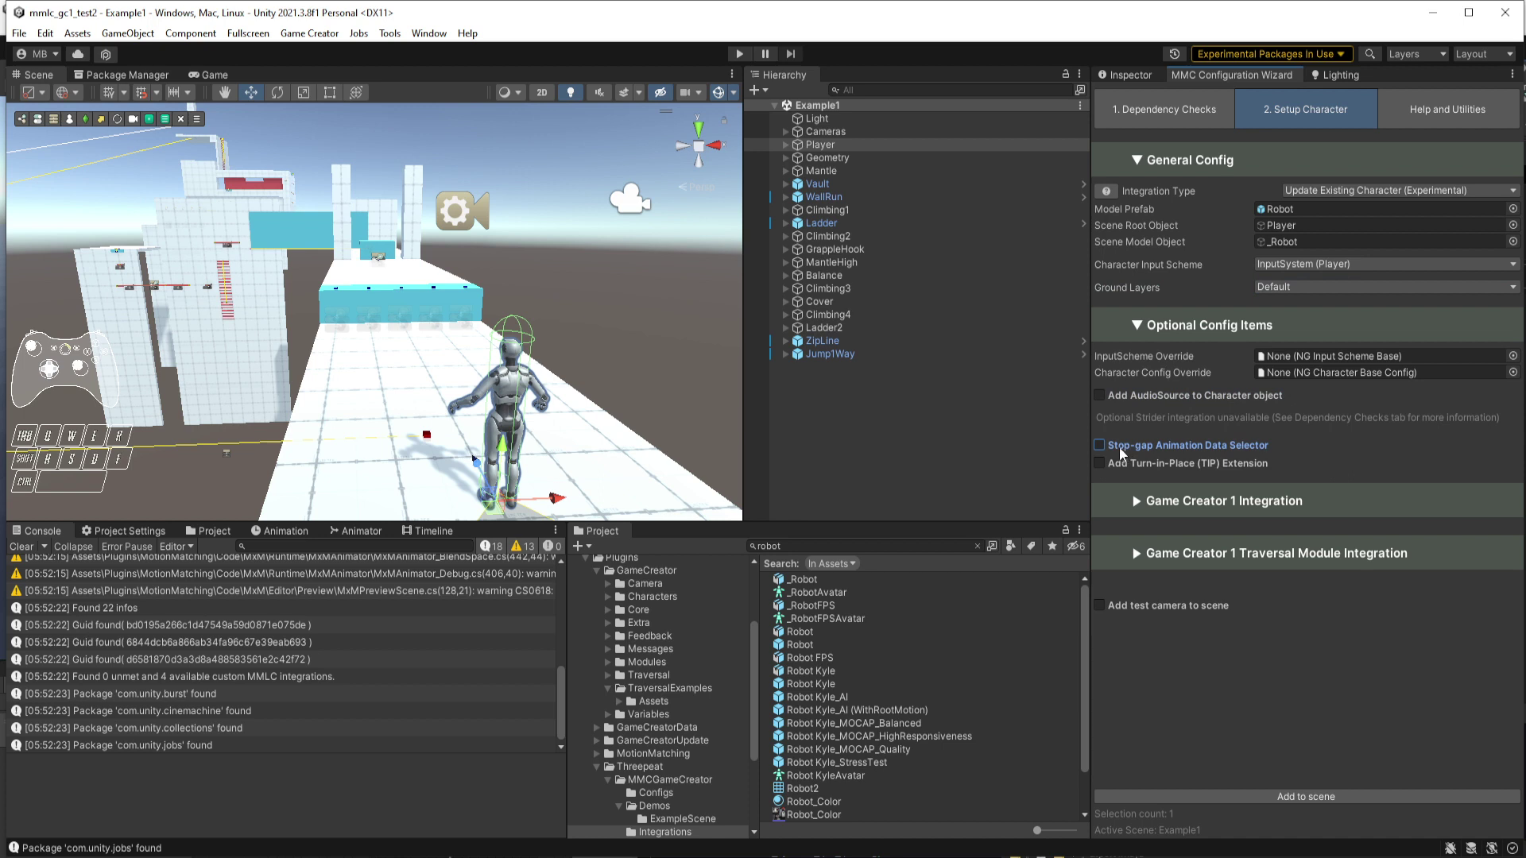
click(1204, 444)
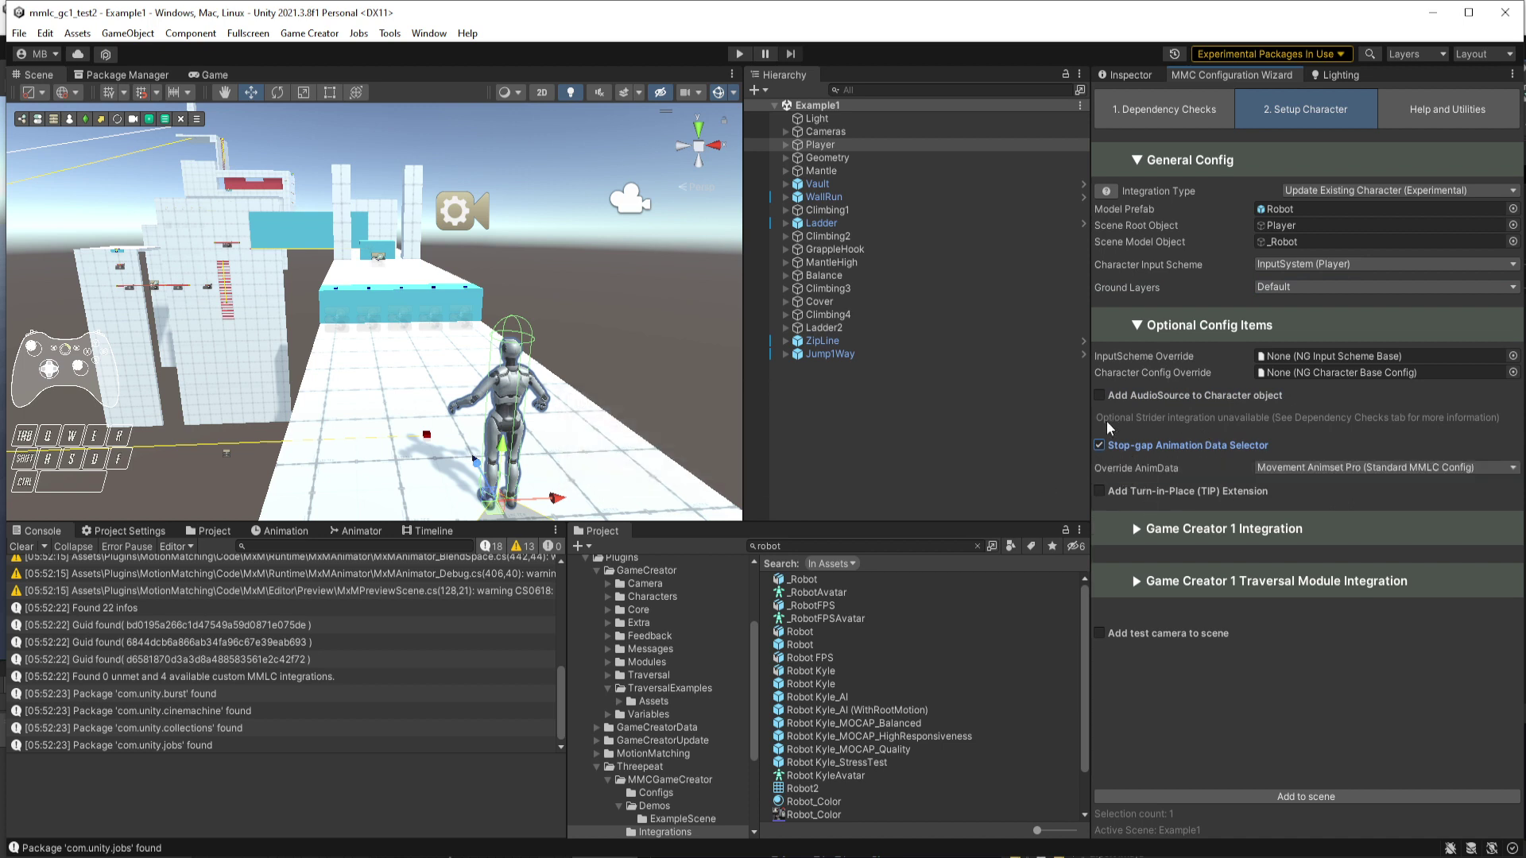
click(1382, 472)
click(1237, 446)
click(1226, 448)
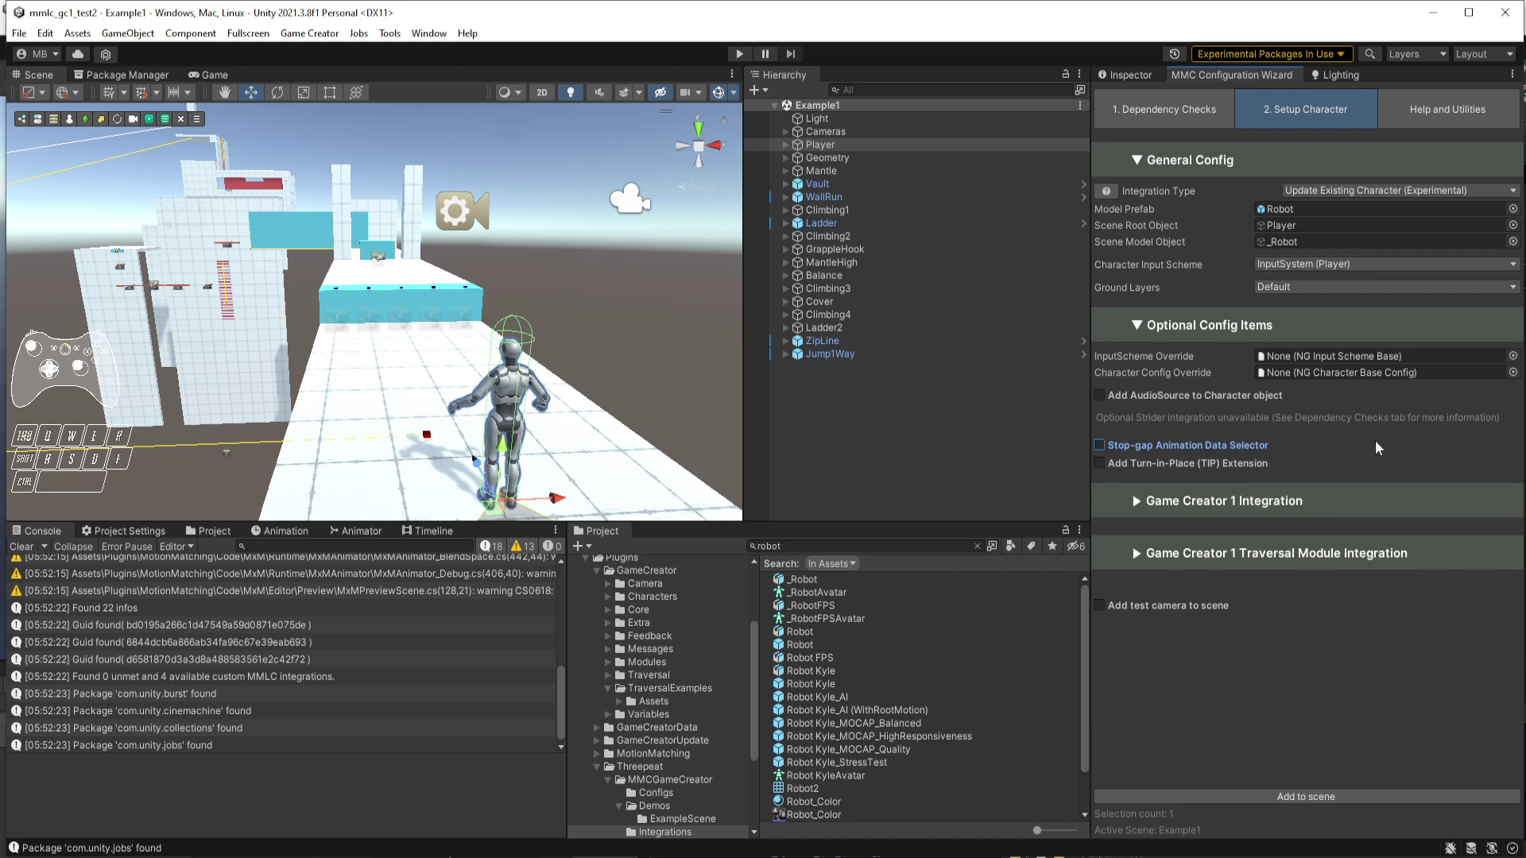
click(1228, 451)
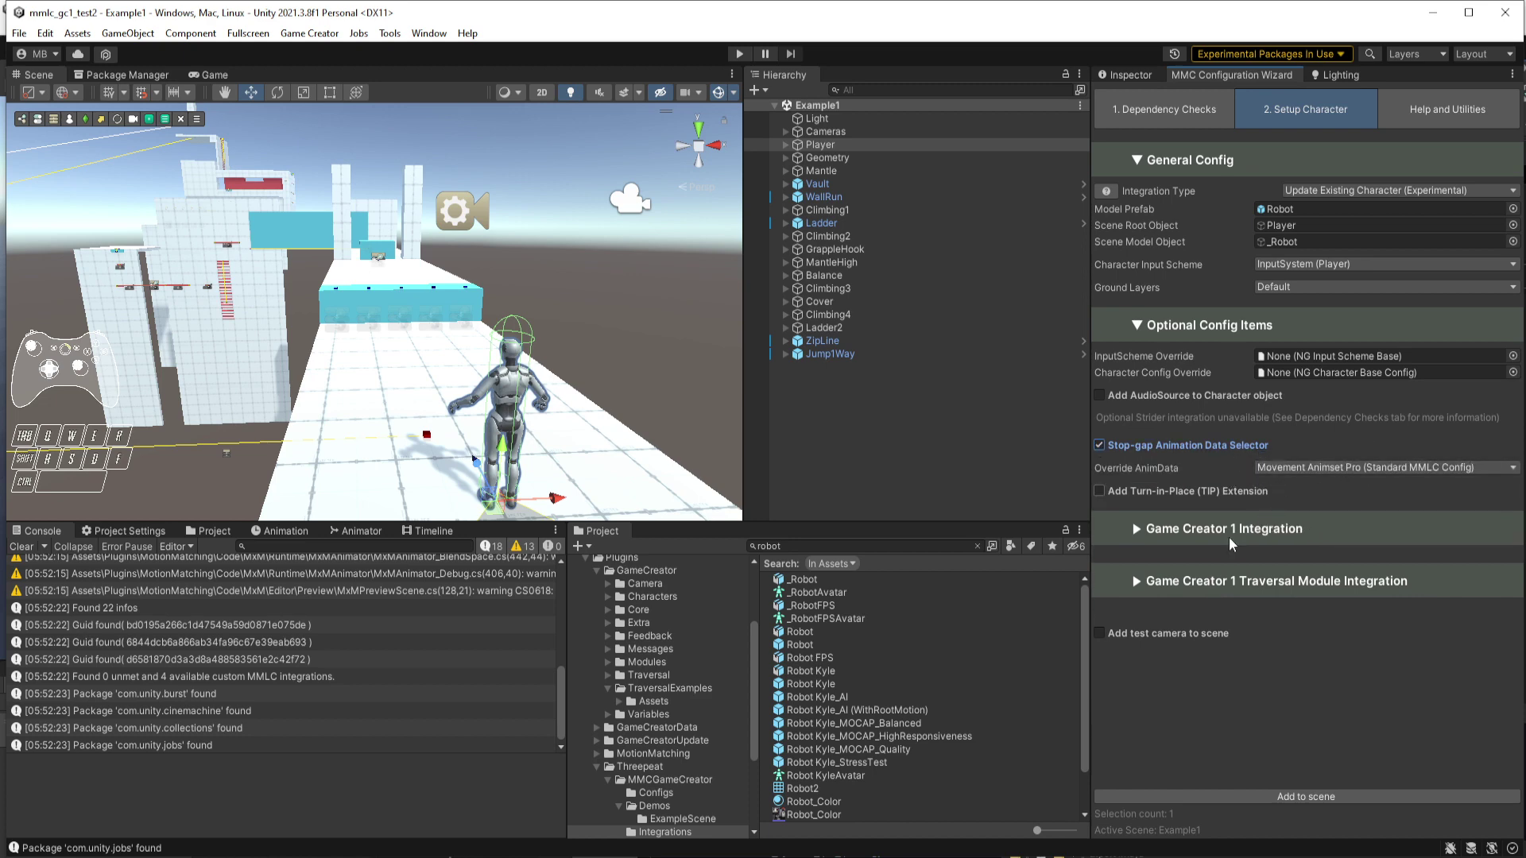
Enable the Game Creator 1 and Traversal Module integrations, starting in MMLC/MxM Motion-Matching mode, and add the setup to the scene
click(1135, 533)
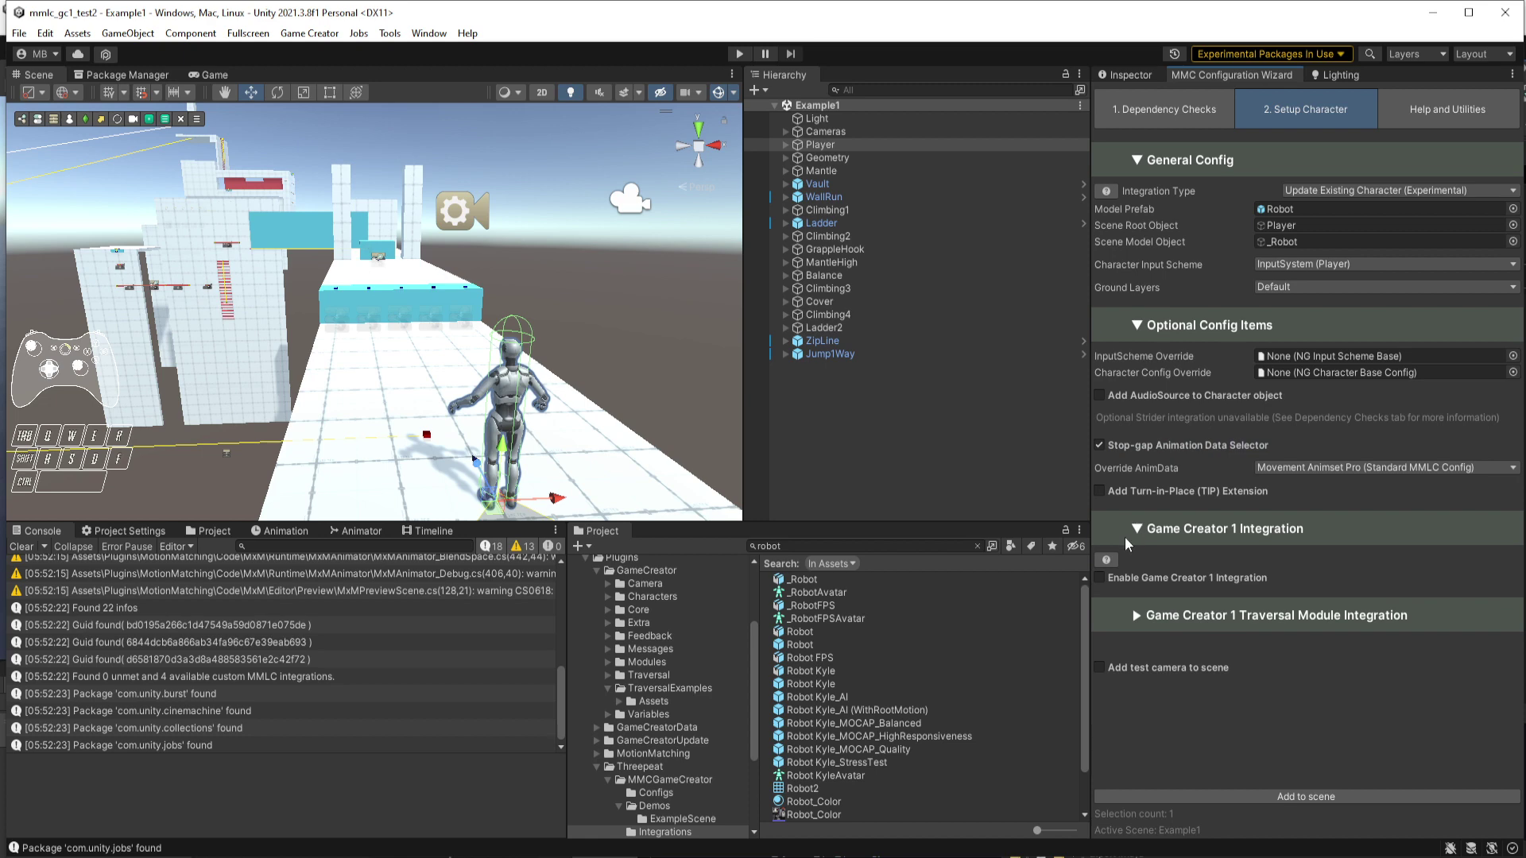
click(1100, 579)
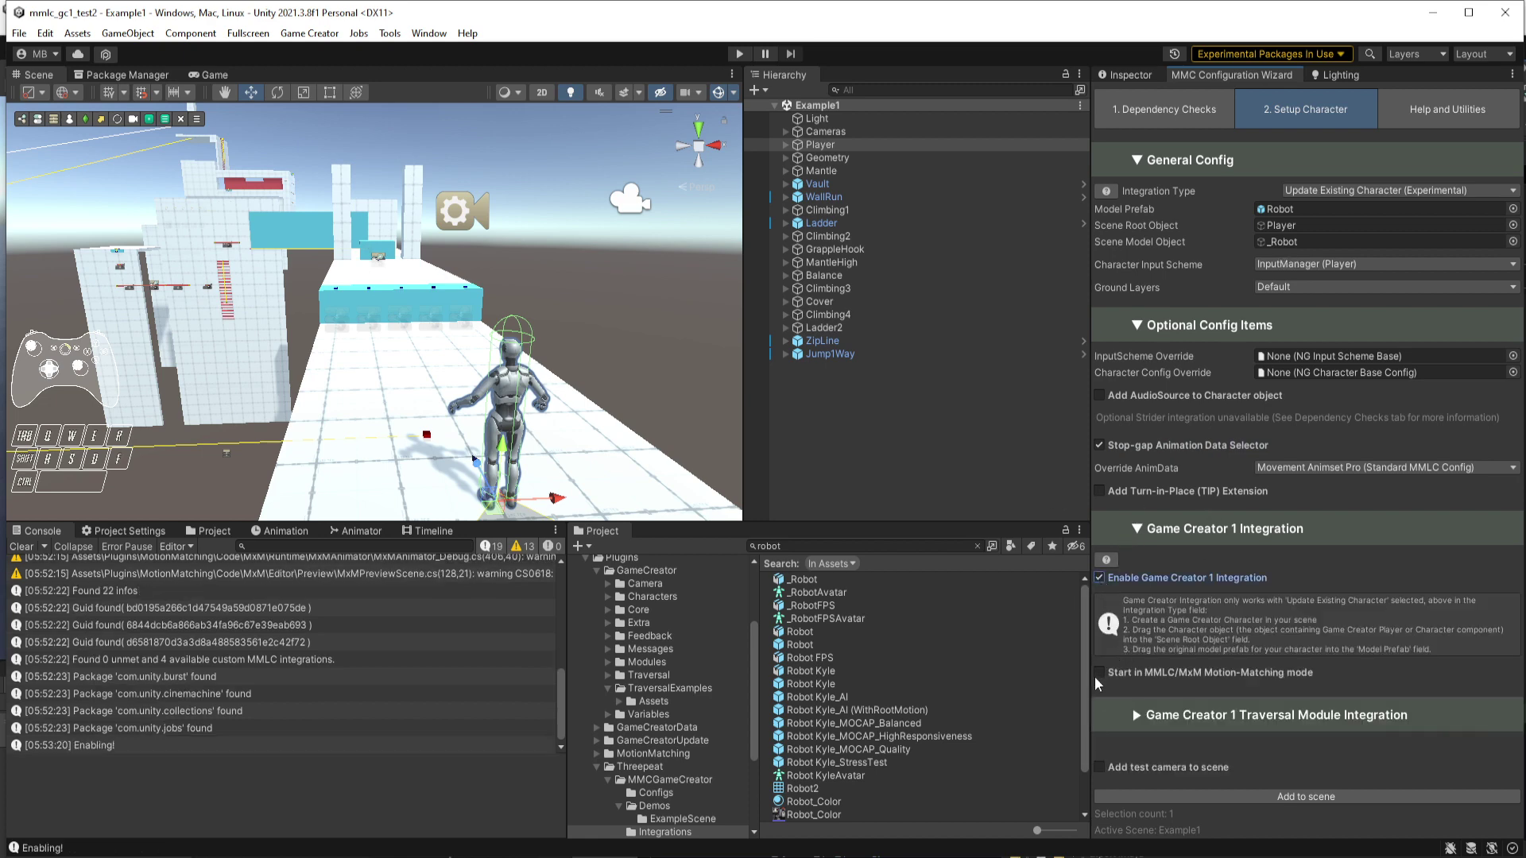
click(1137, 716)
scroll(1129, 719, down, 1)
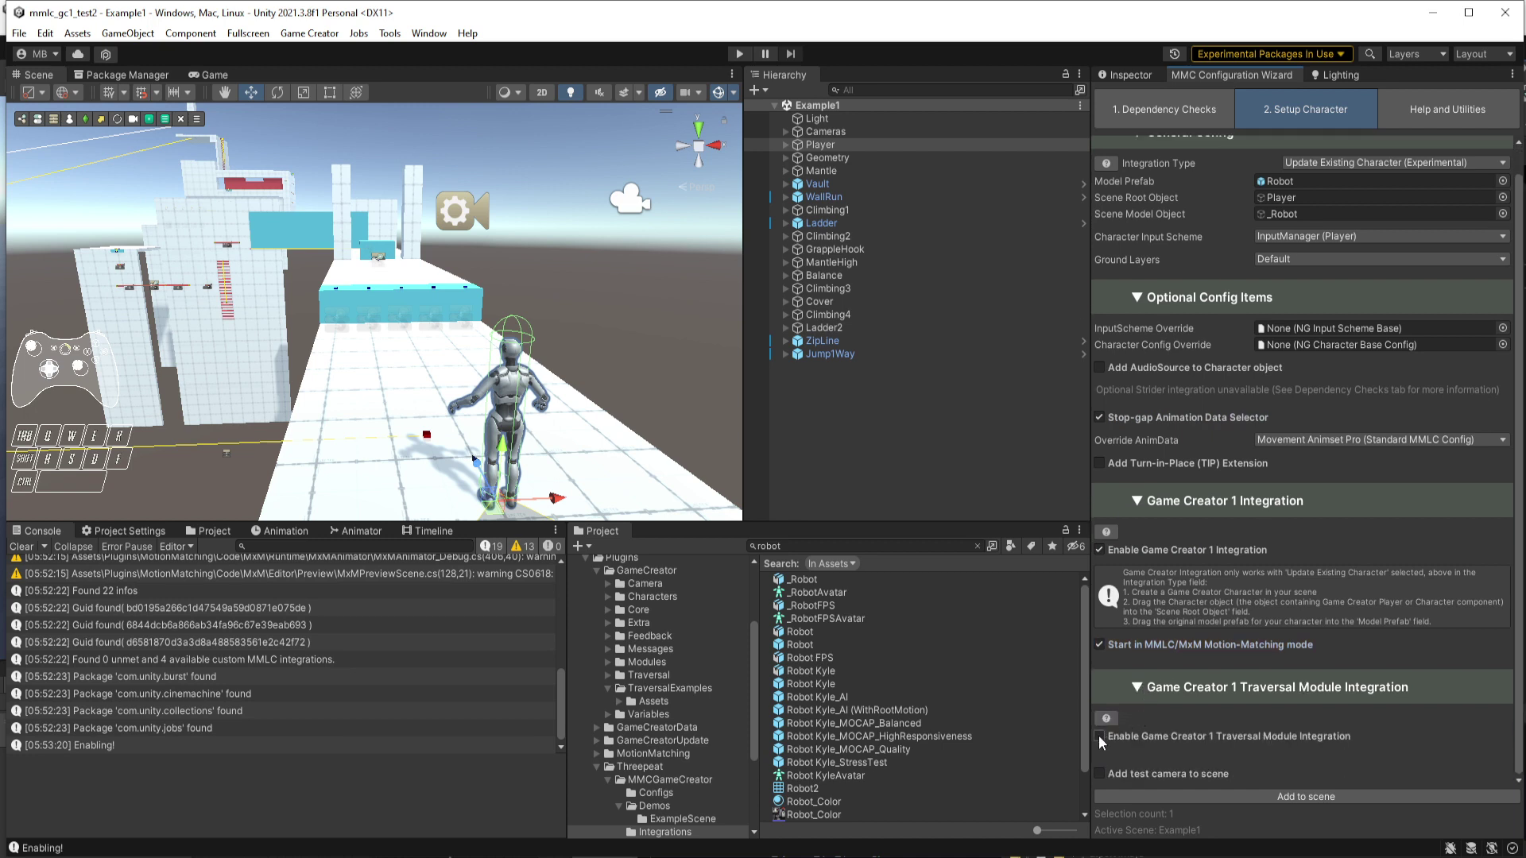
click(1099, 736)
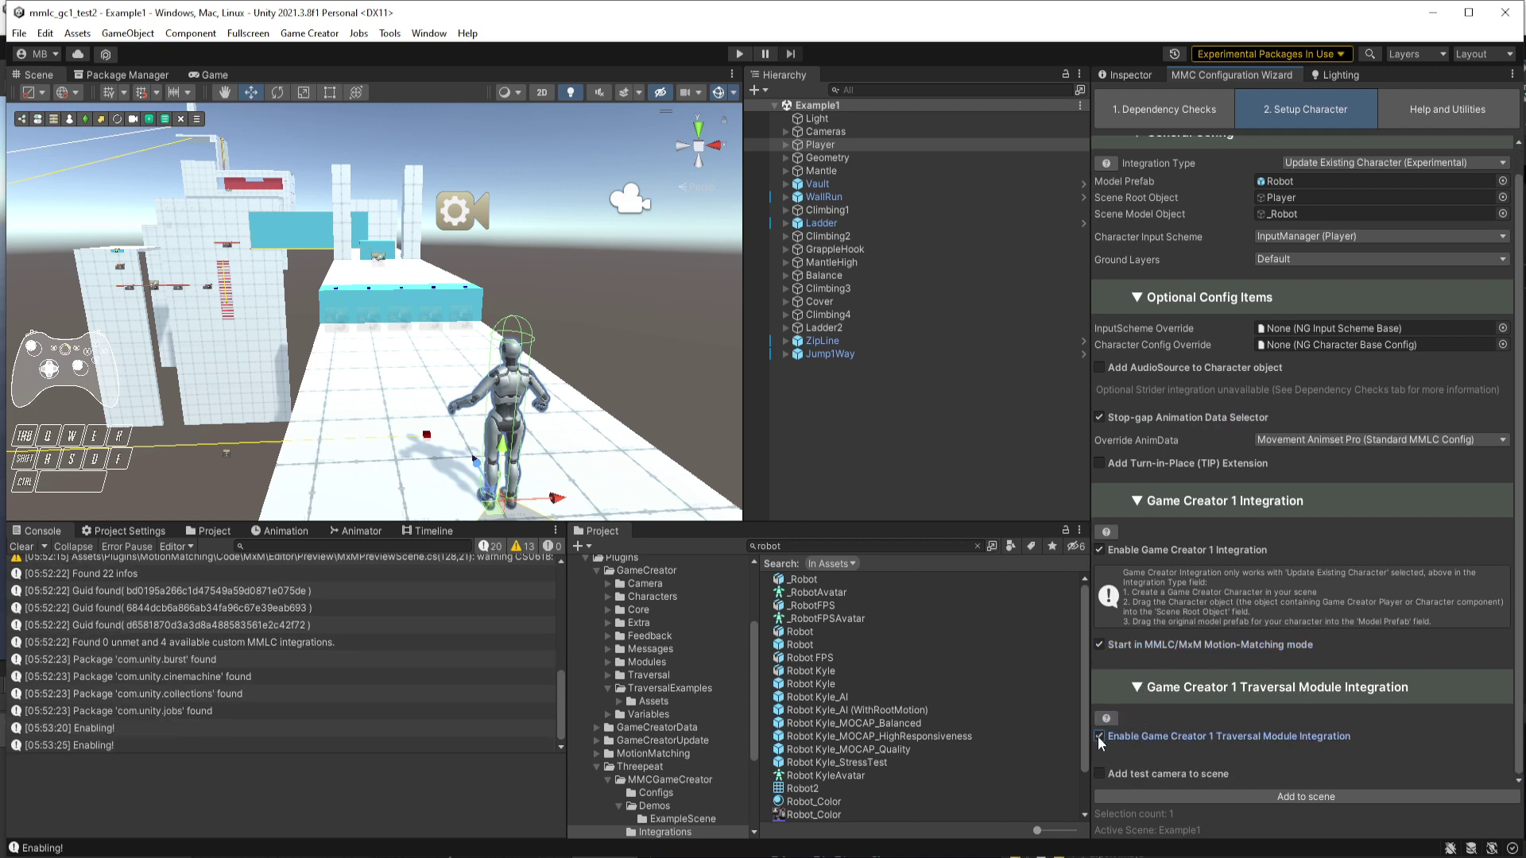
click(1323, 795)
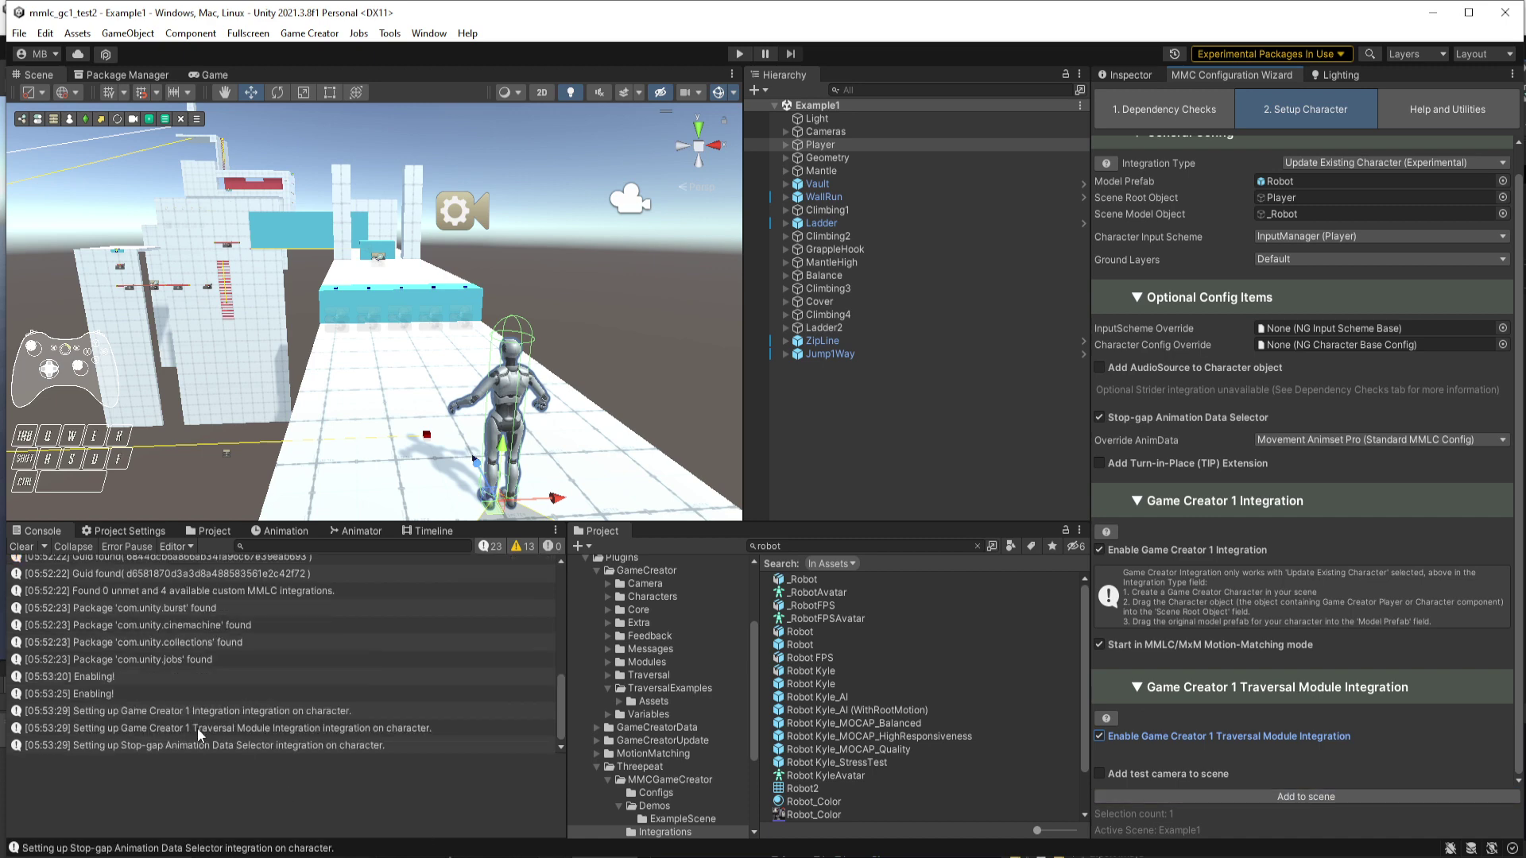
Play the scene and test the robot's movement over the low blue block, along the blue wall and while crouching
click(742, 55)
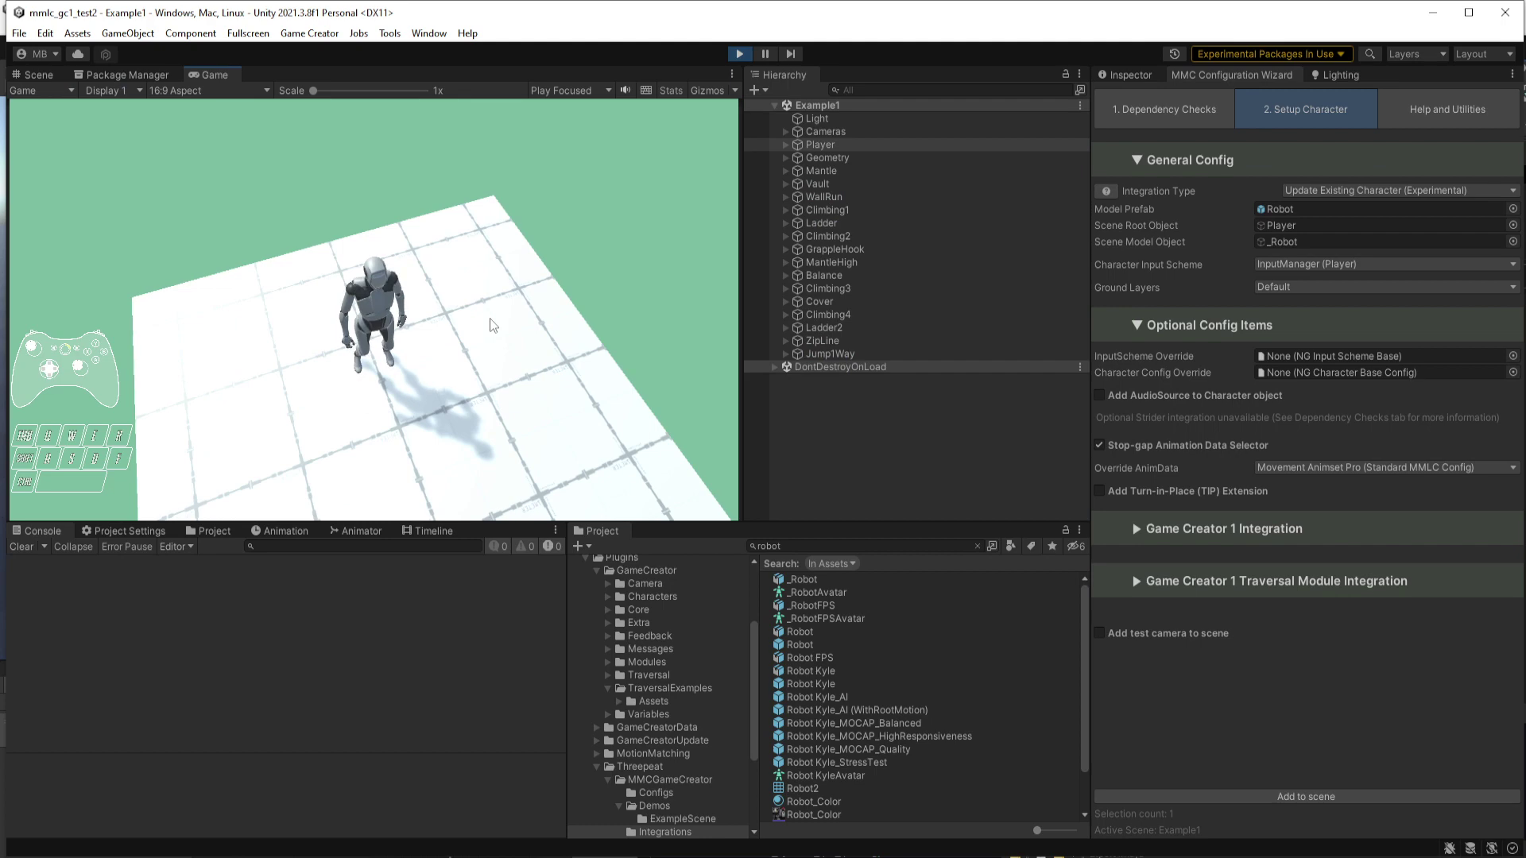
key(w)
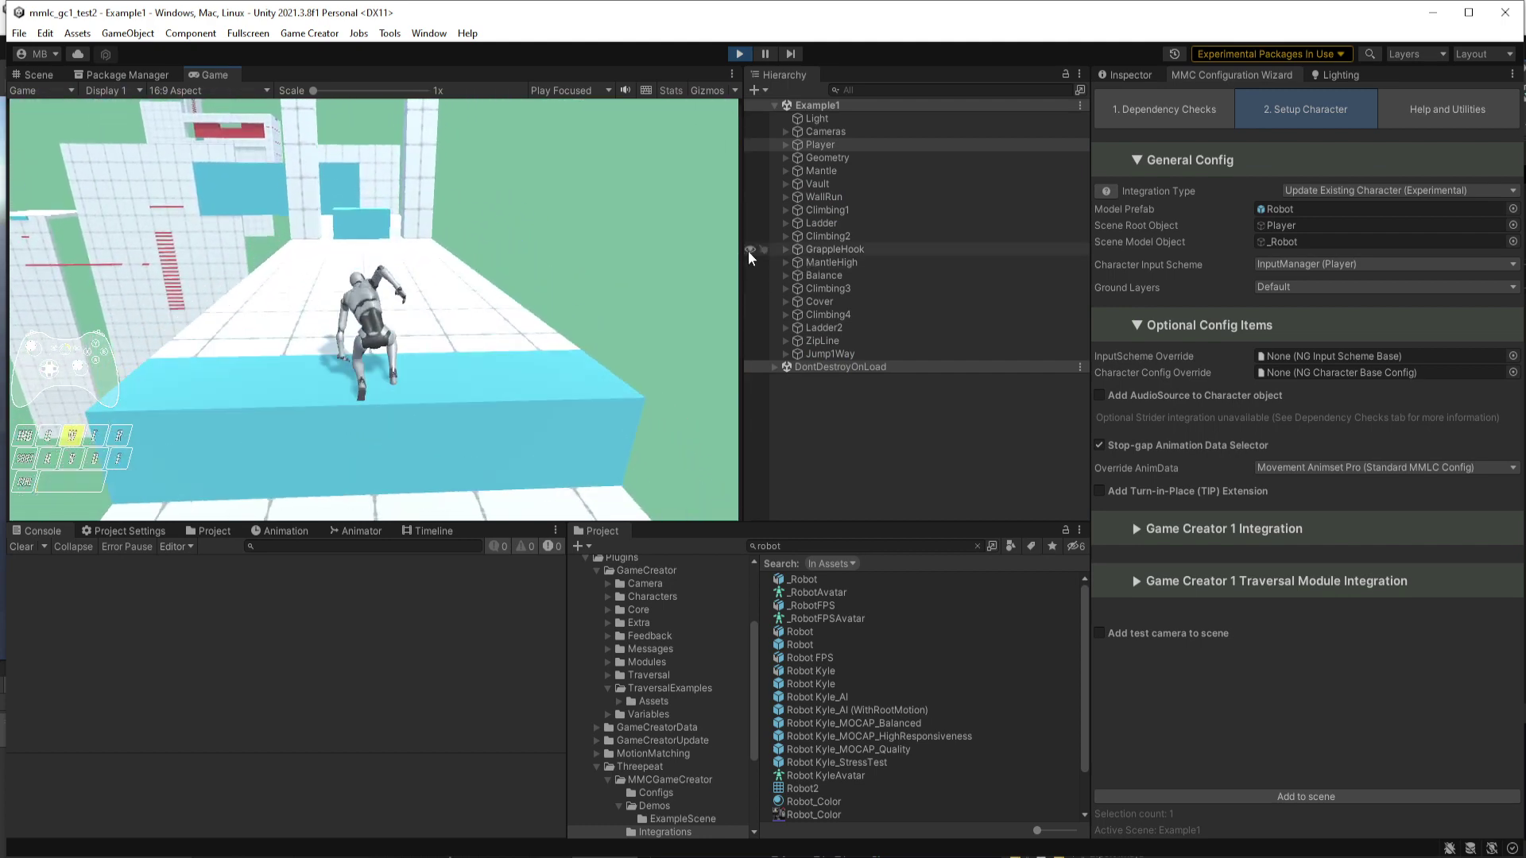
key(shift)
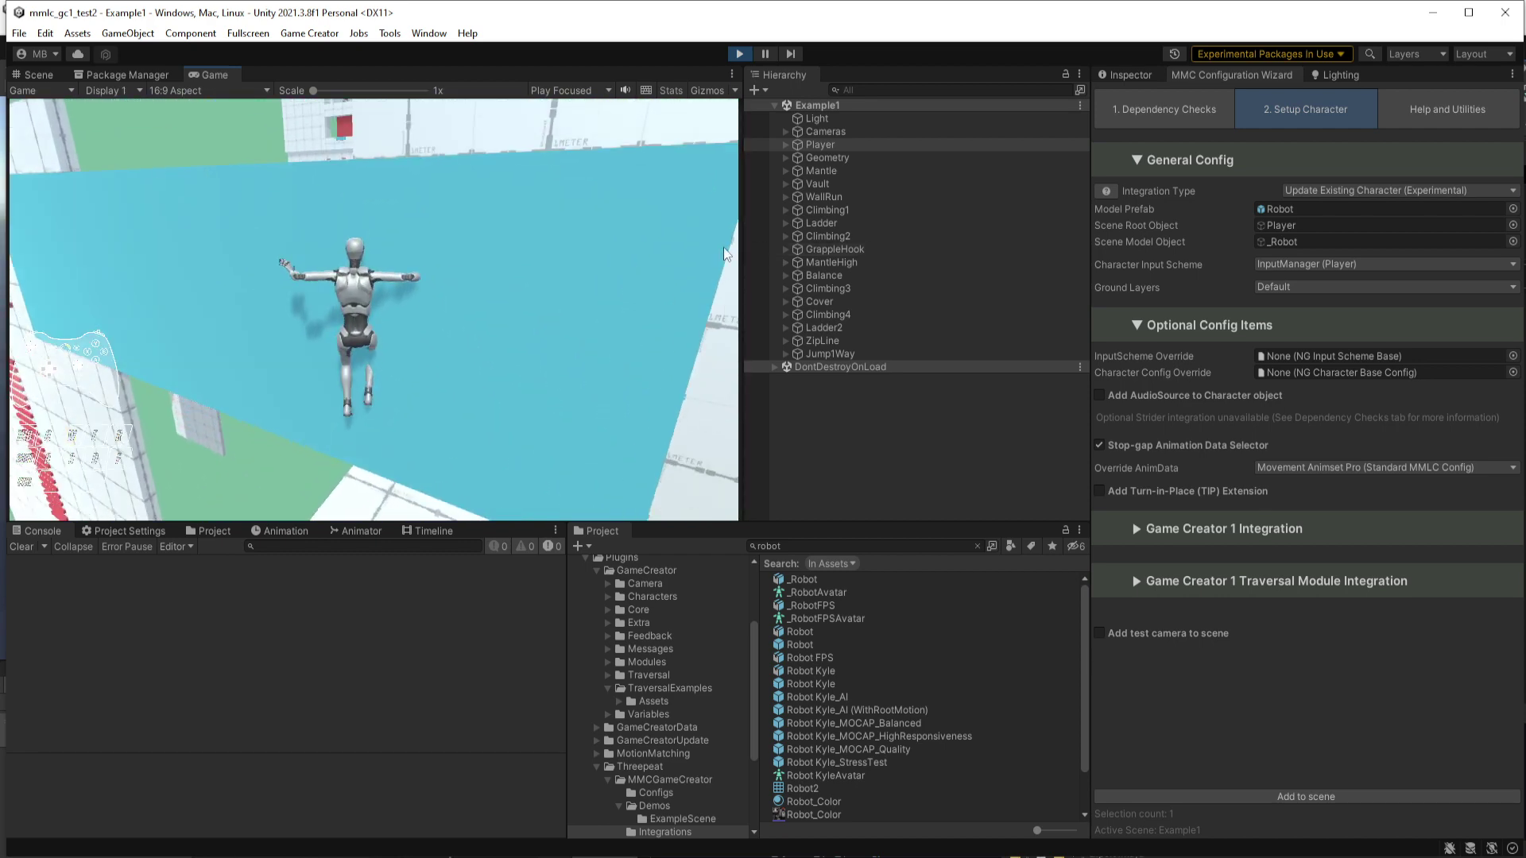
key(d)
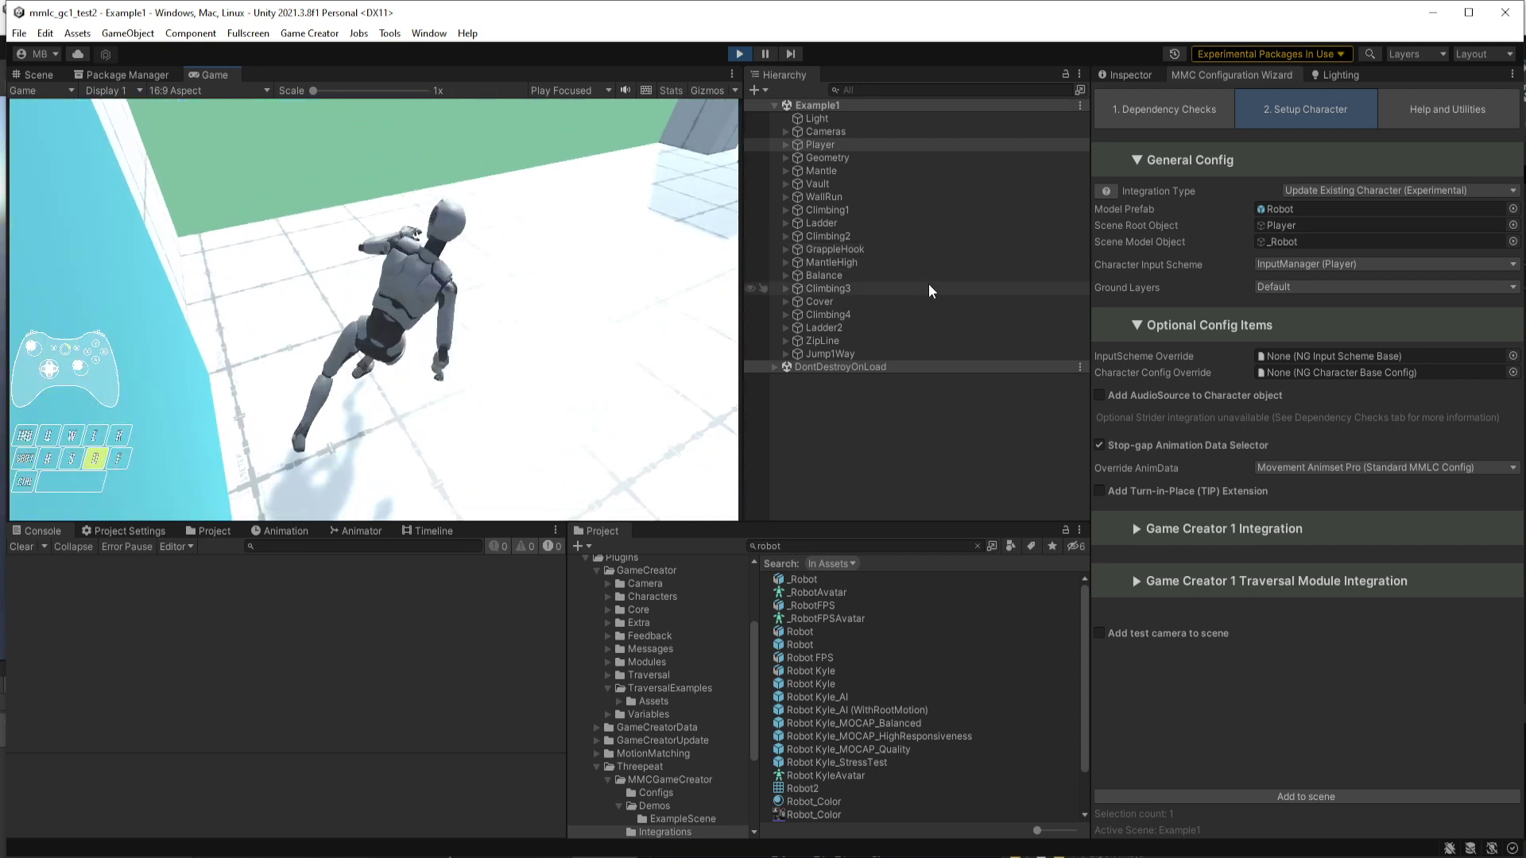
key(w)
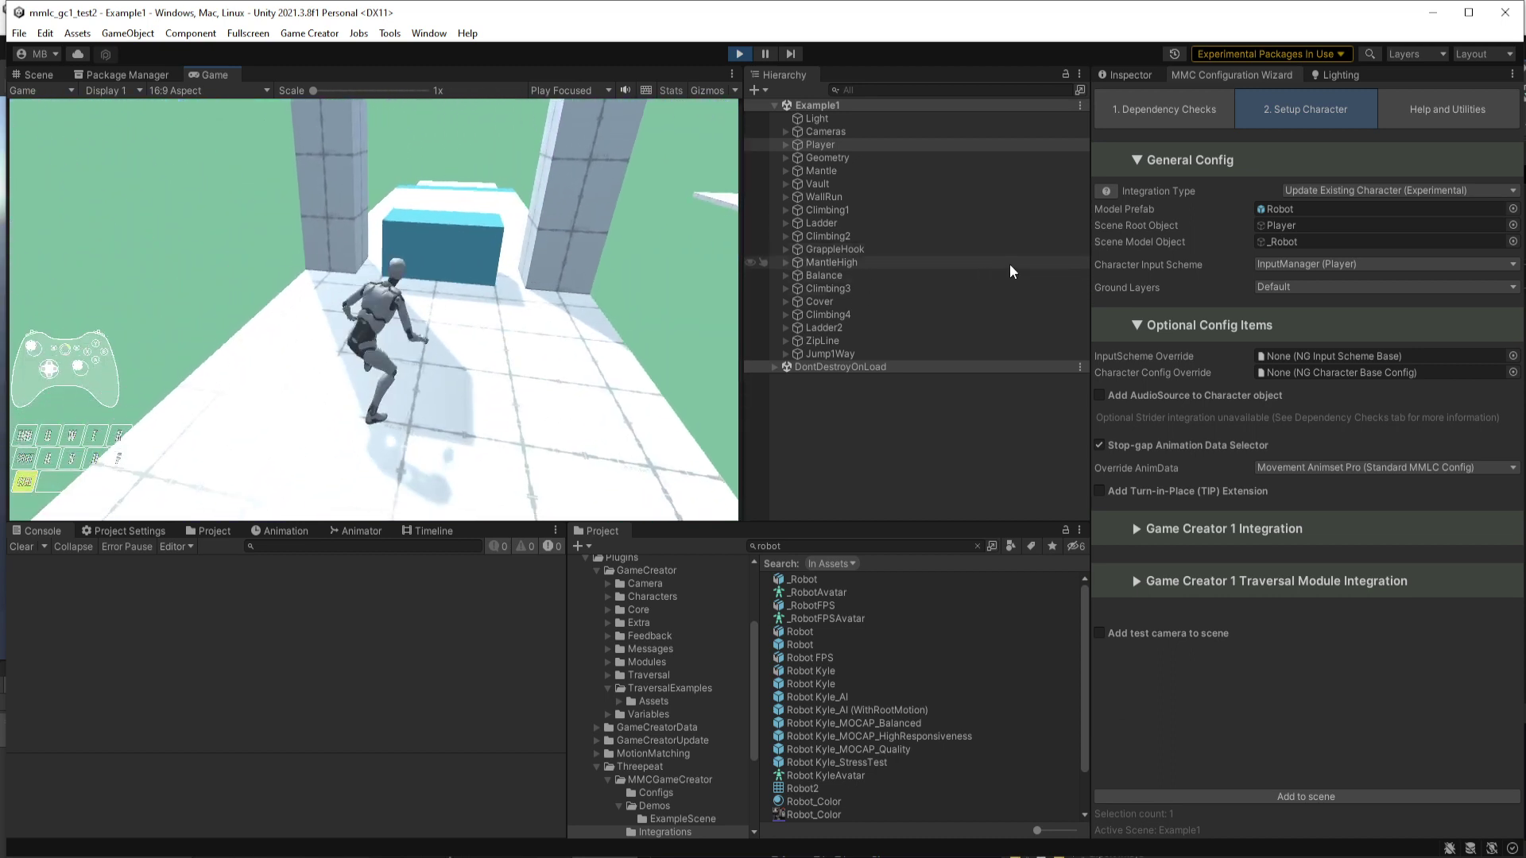
key(c)
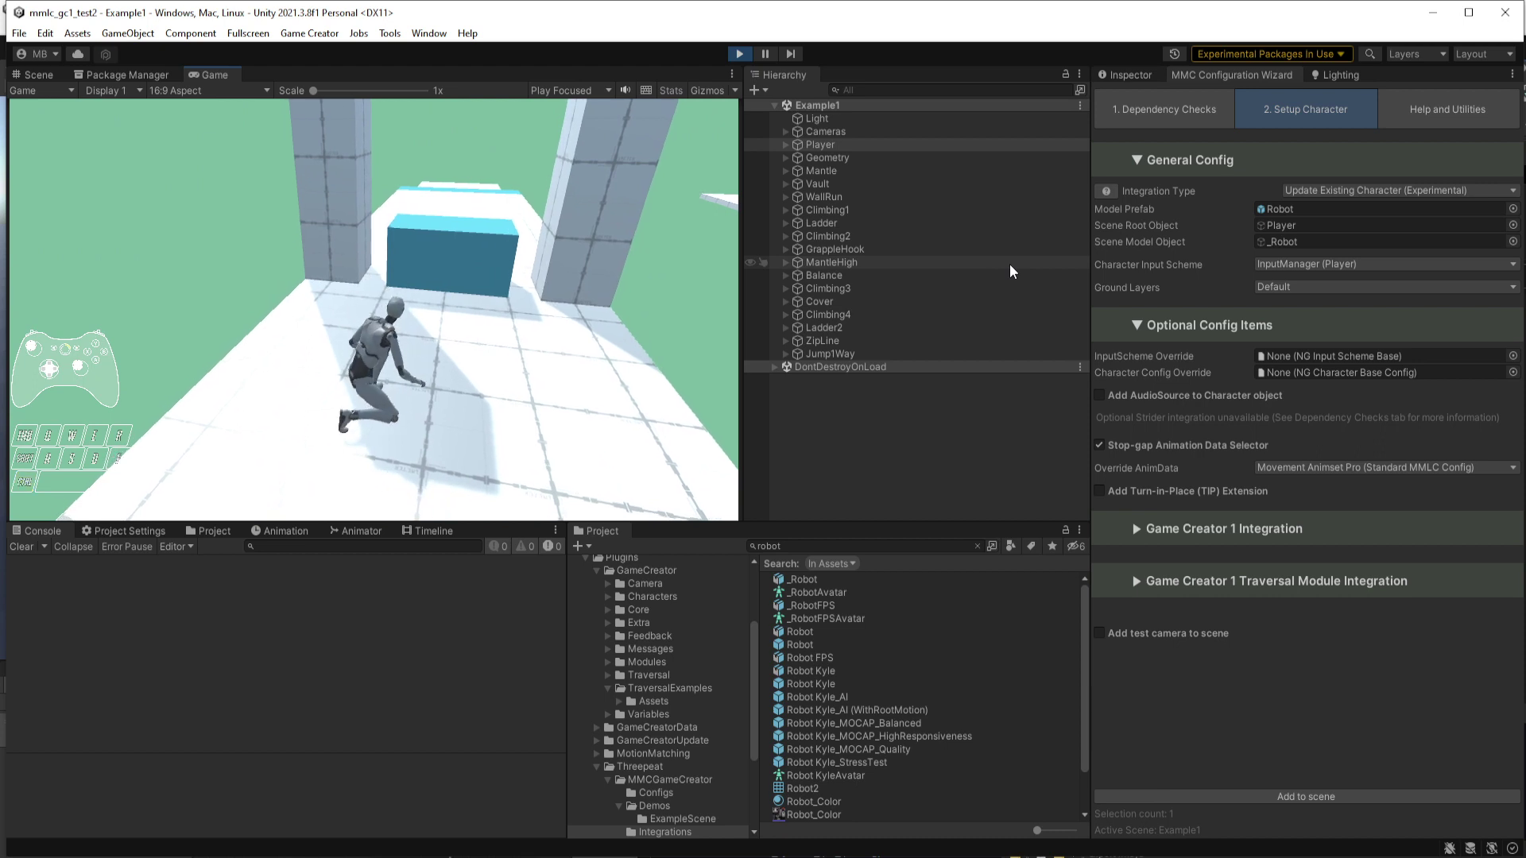
key(a)
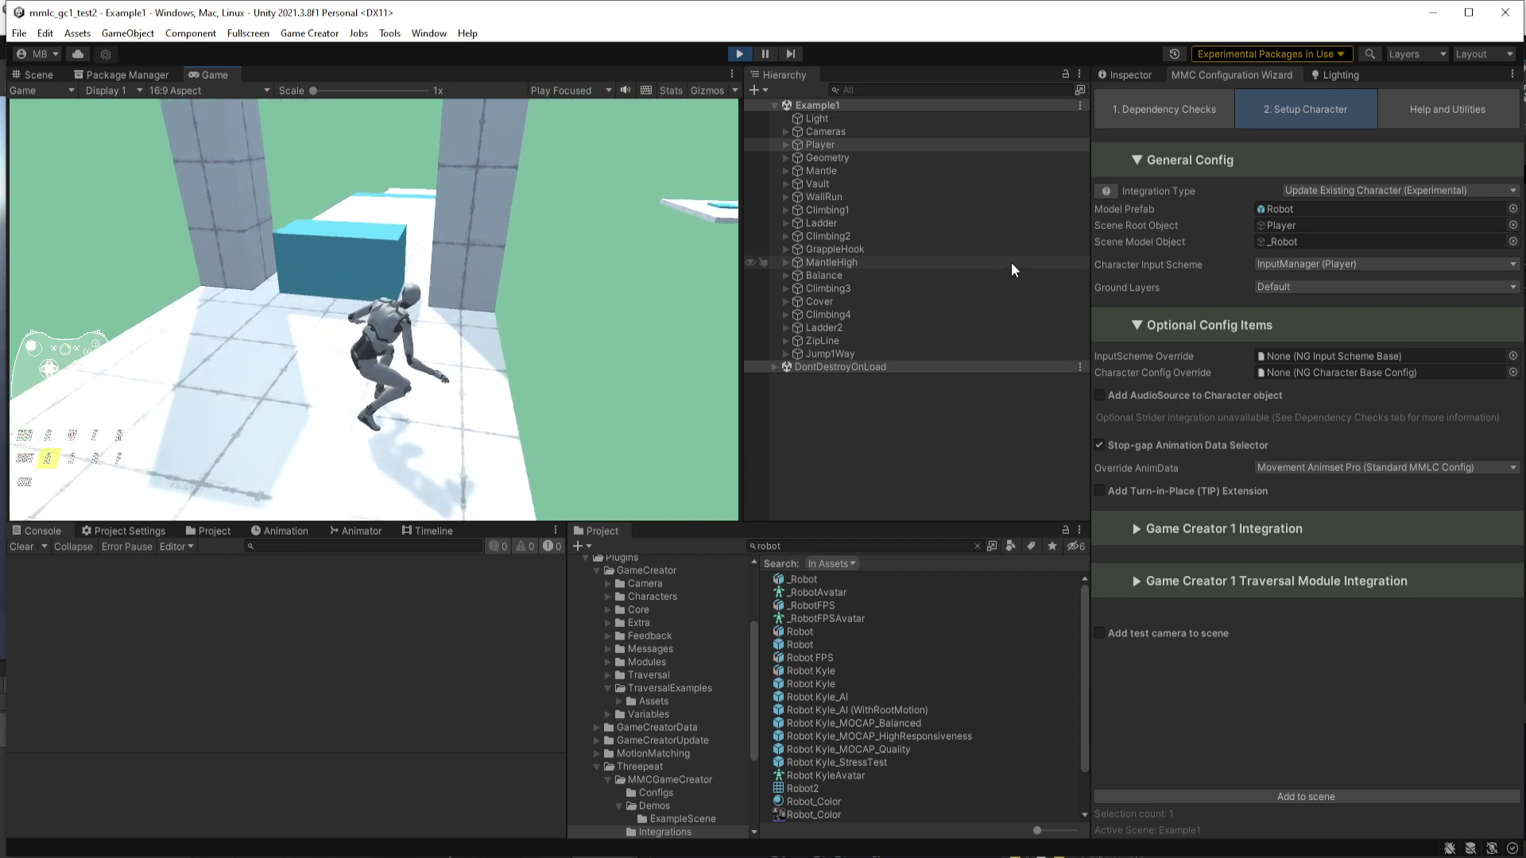
Run the robot through the course again to test the wall run, ladder and red climbing bars, and end play mode
key(w)
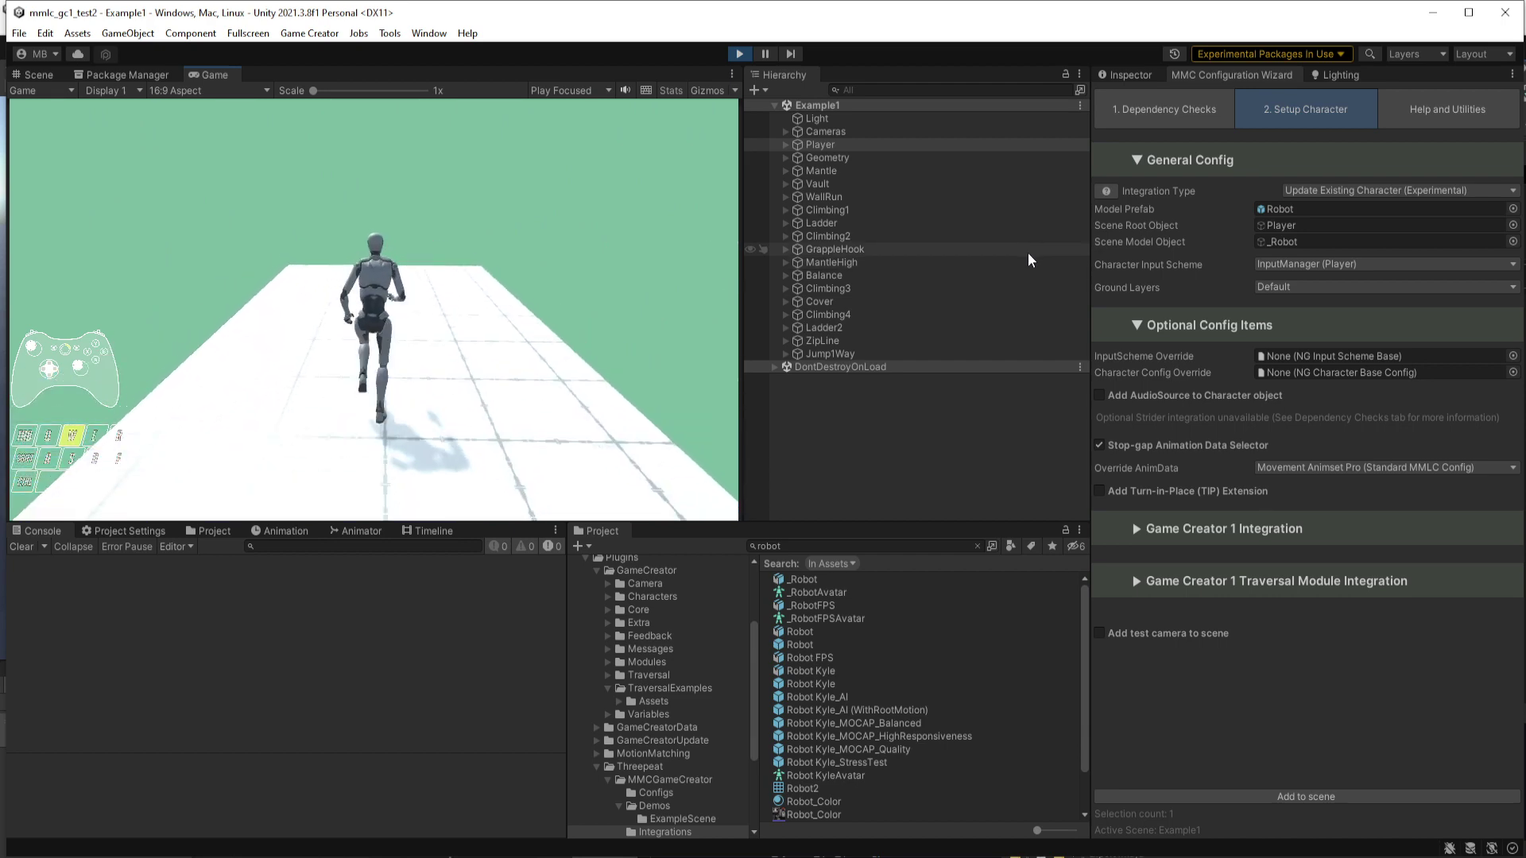
key(w)
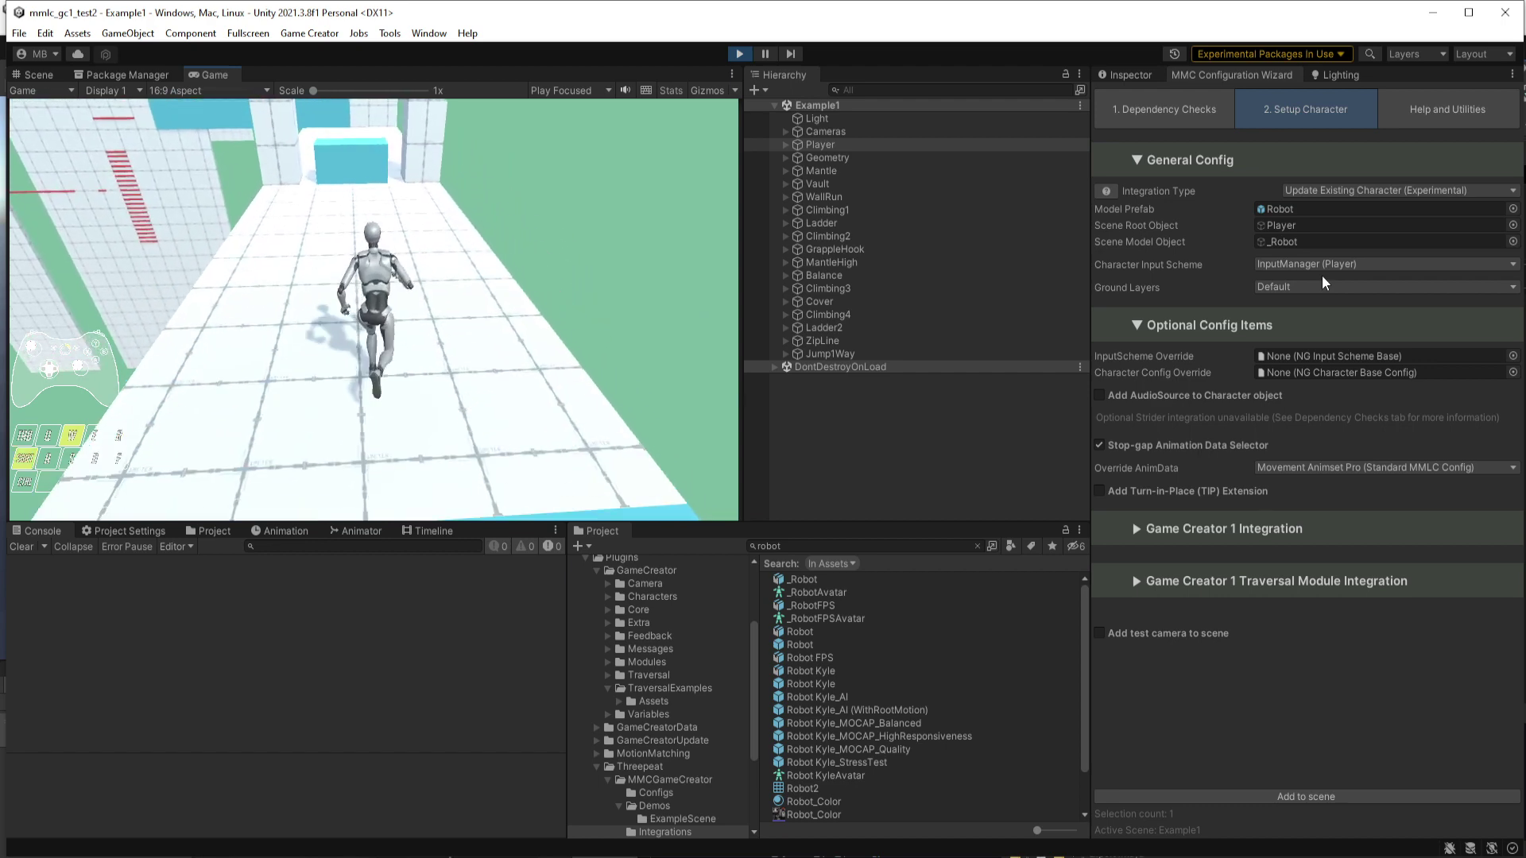
key(shift)
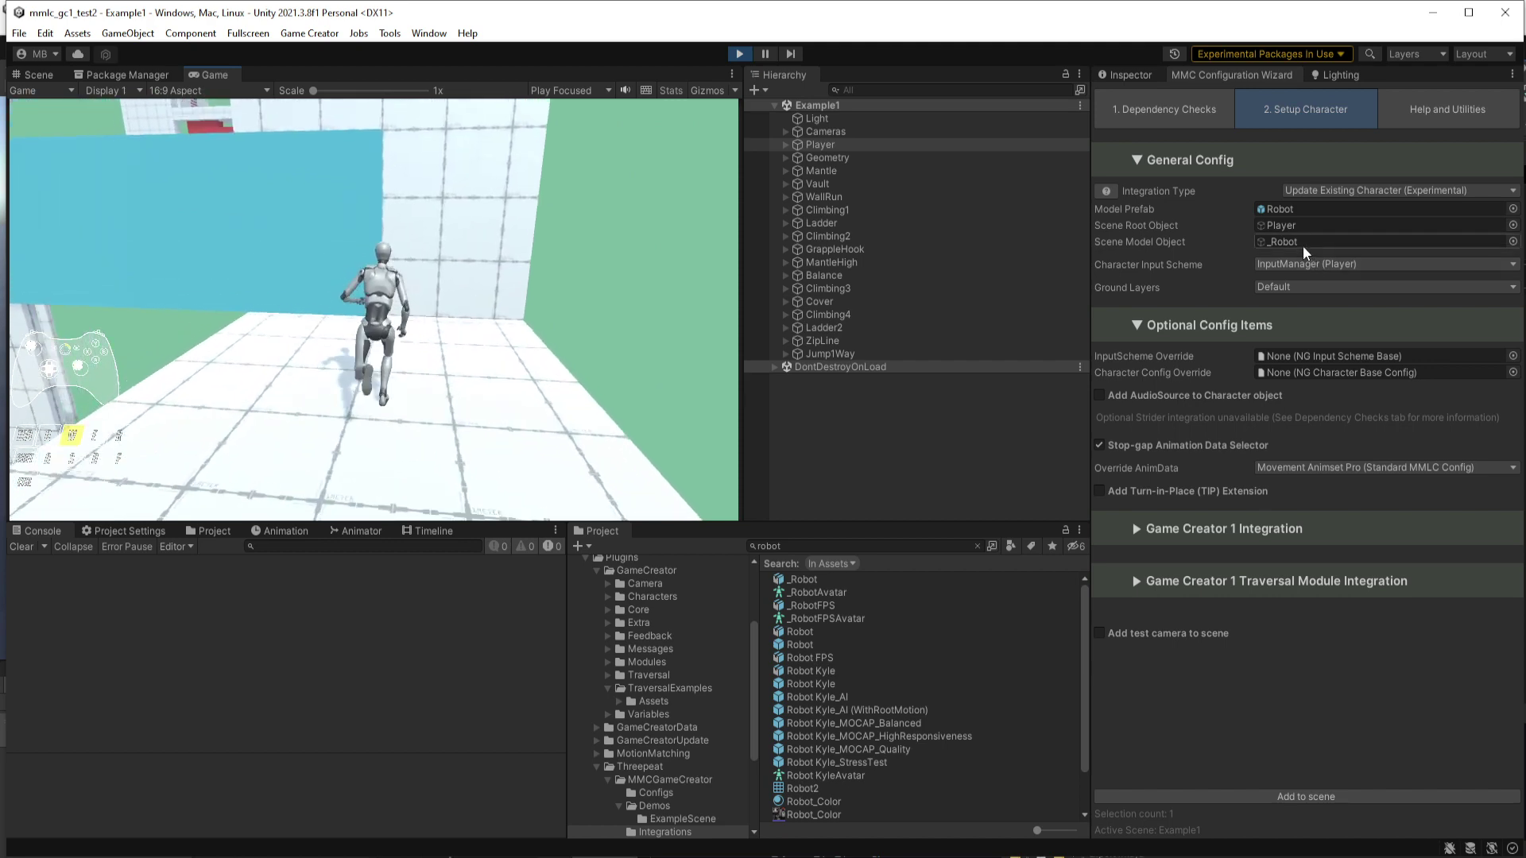
key(space)
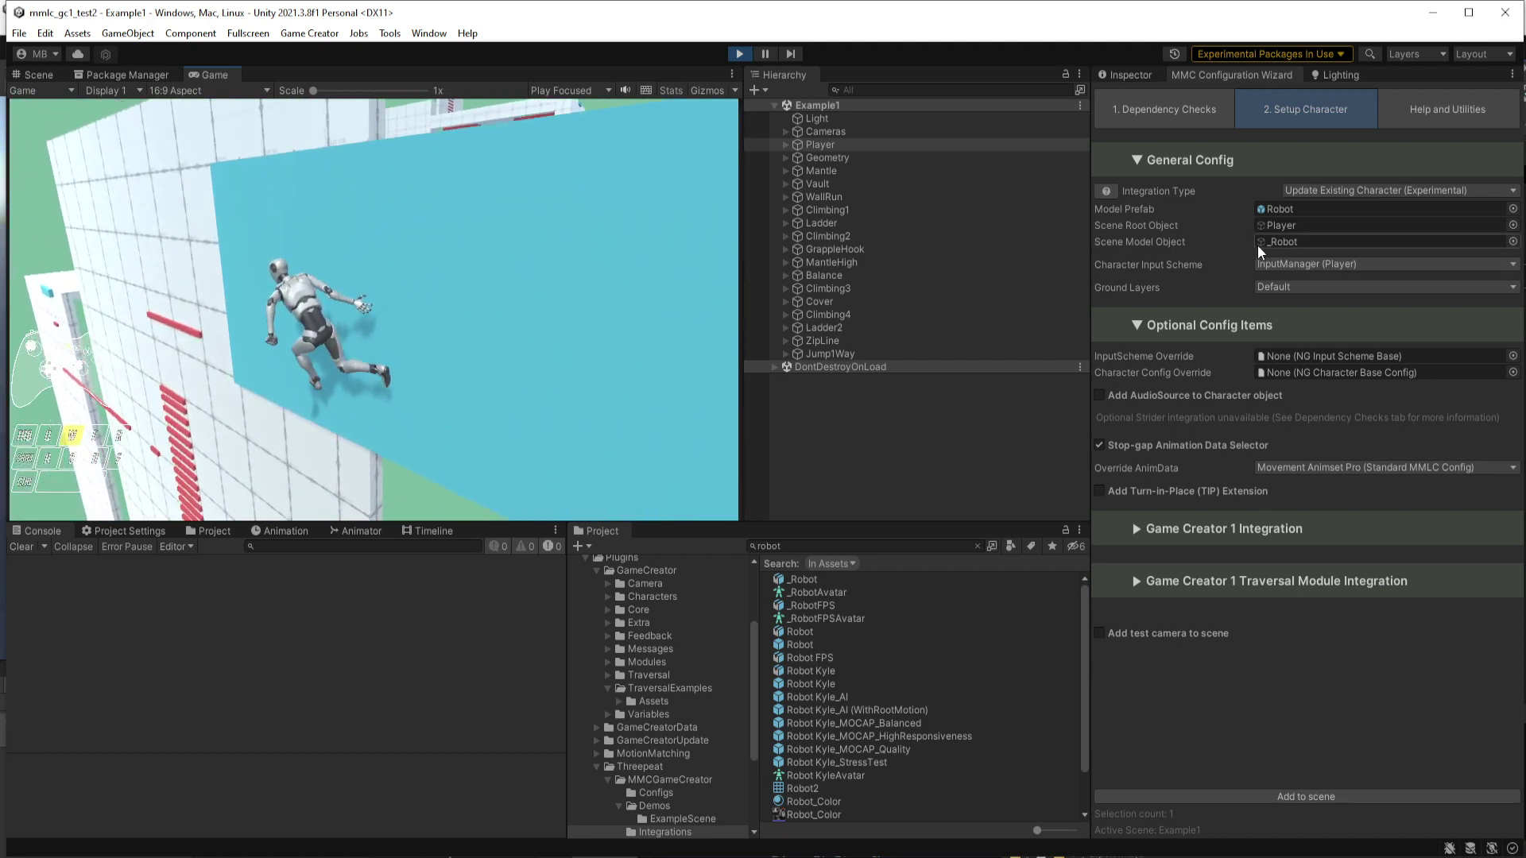
key(s)
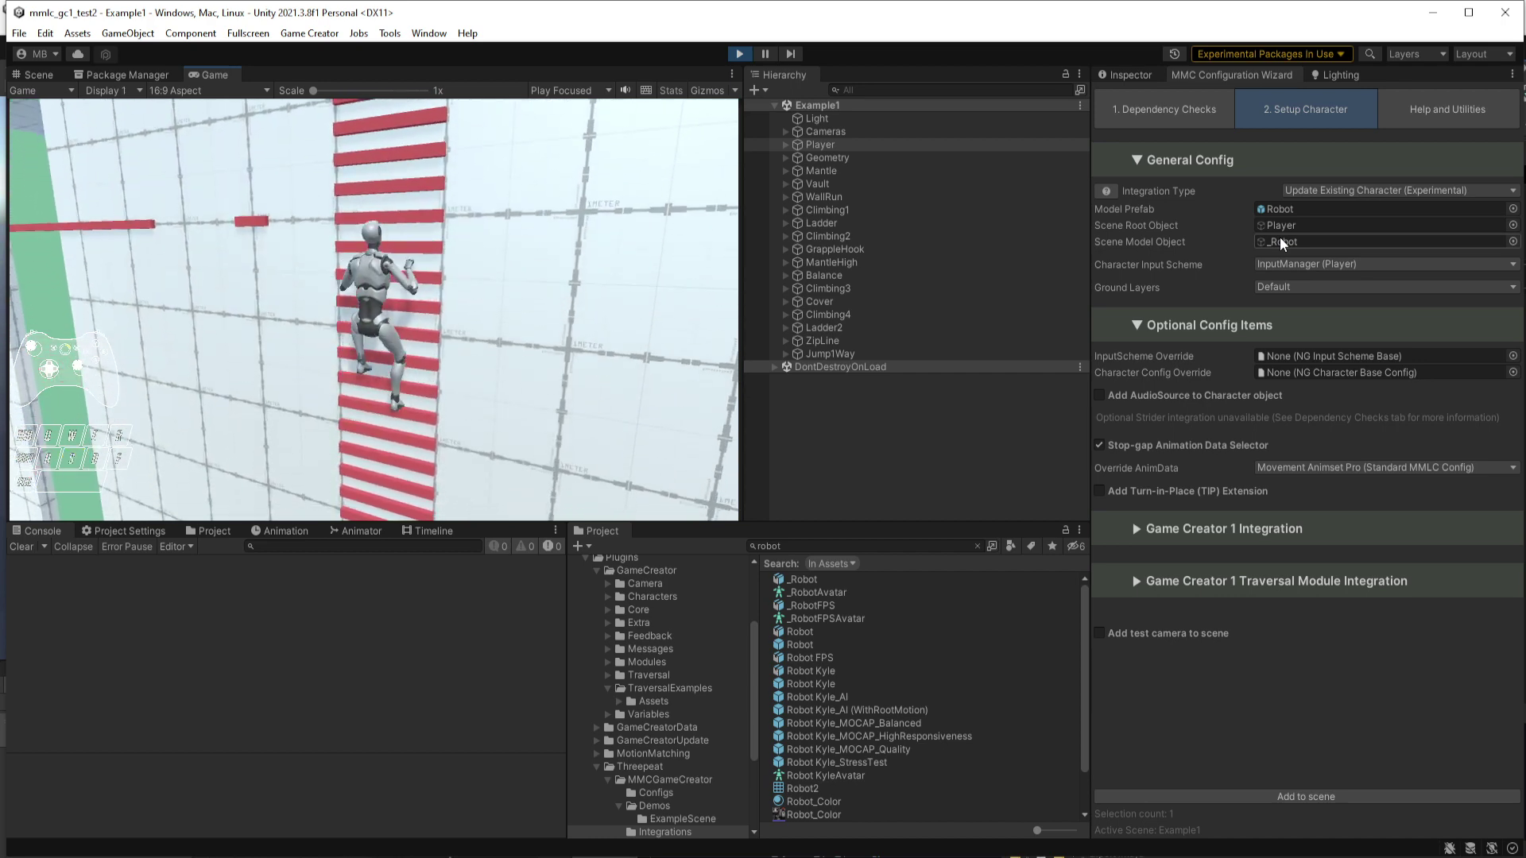
key(a)
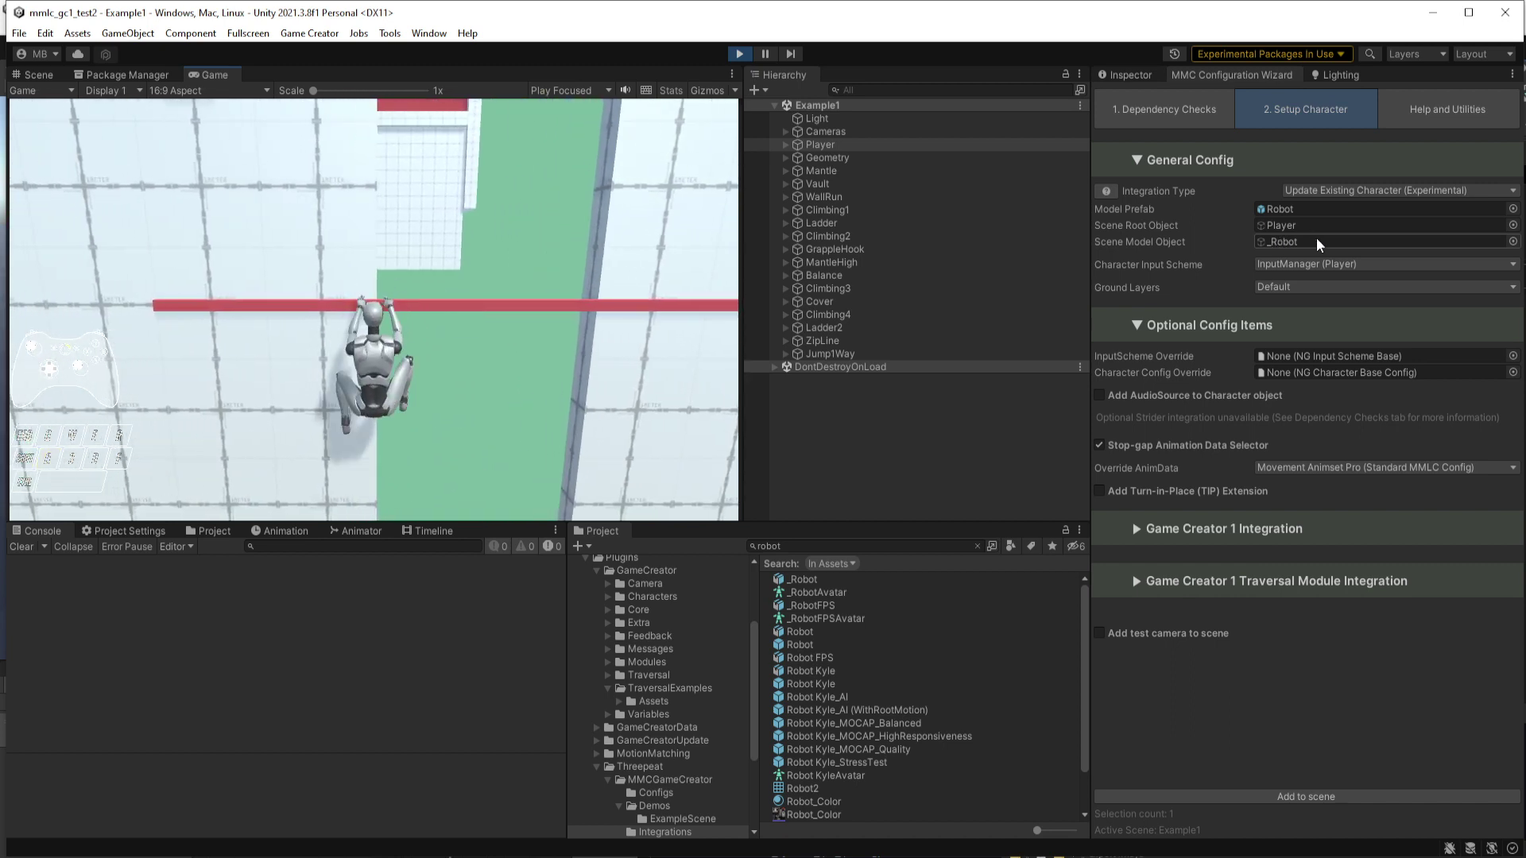
click(739, 53)
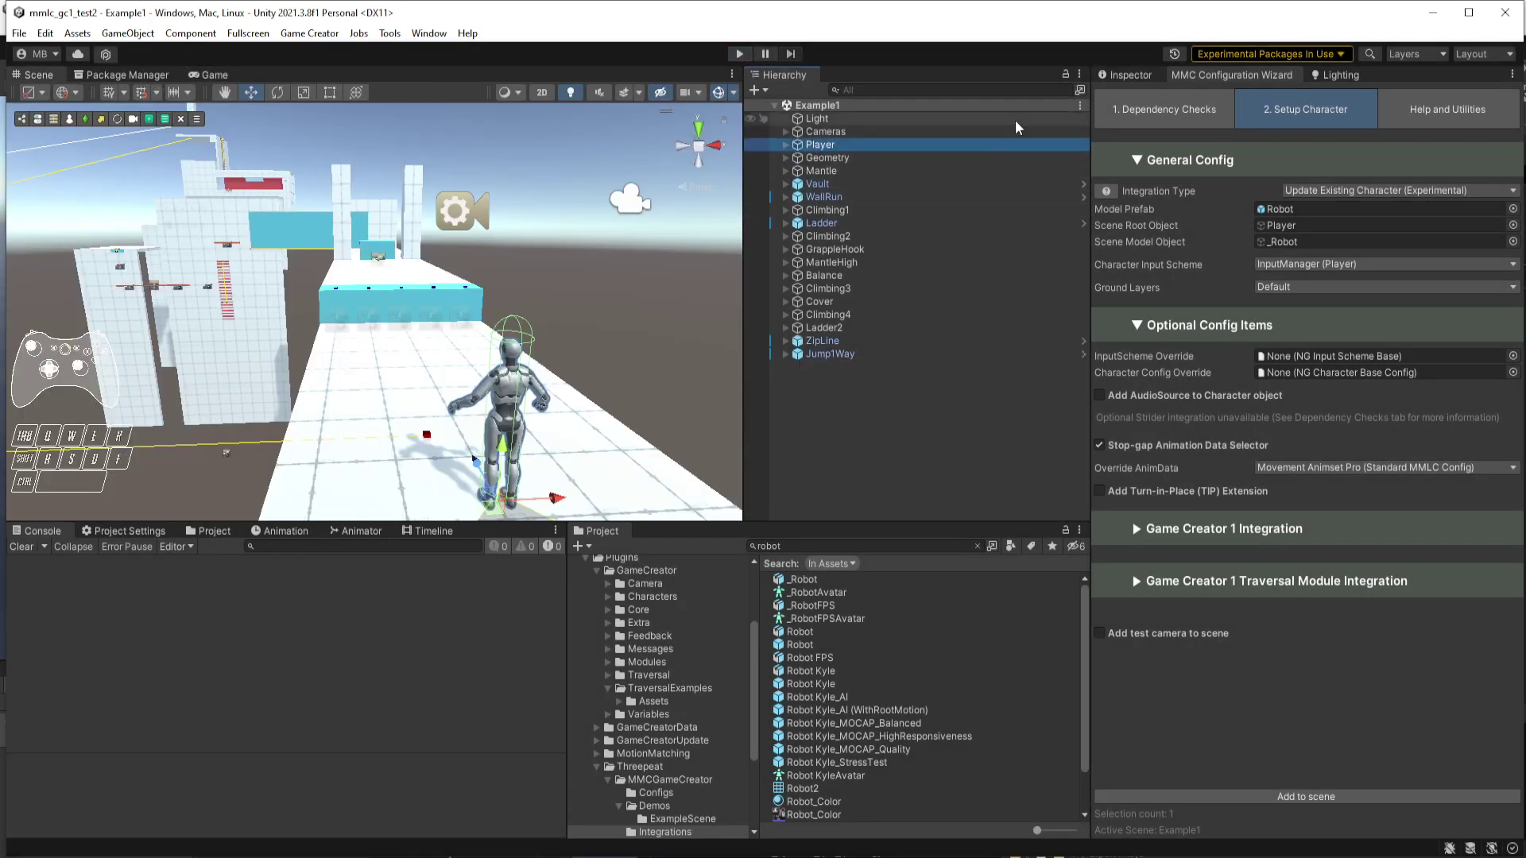
Inspect the MMC Game Creator Traversal Support script component on the Player object
click(1127, 77)
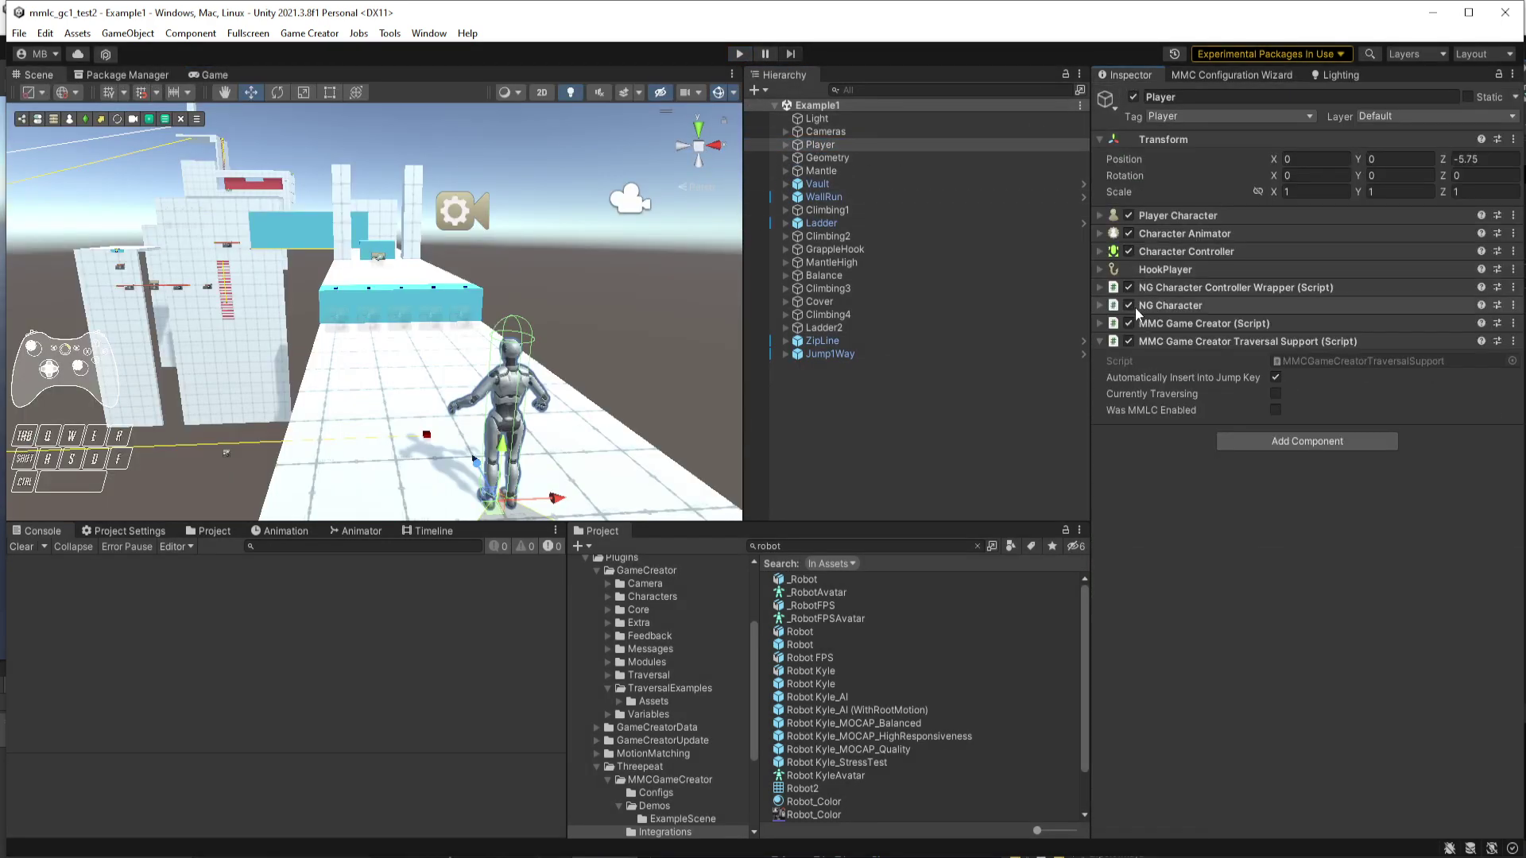
click(1256, 341)
click(1254, 343)
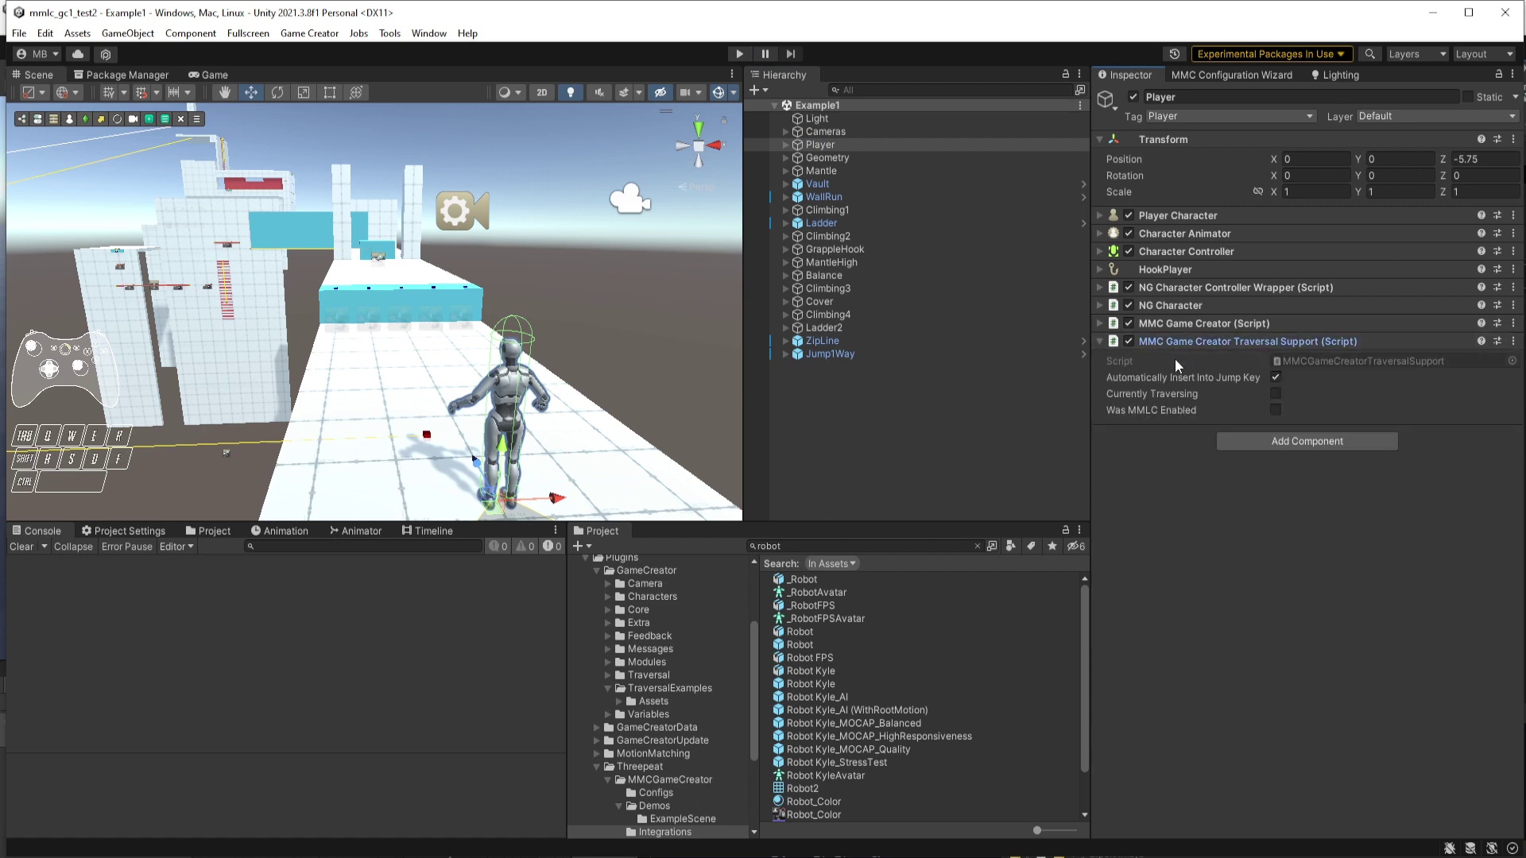